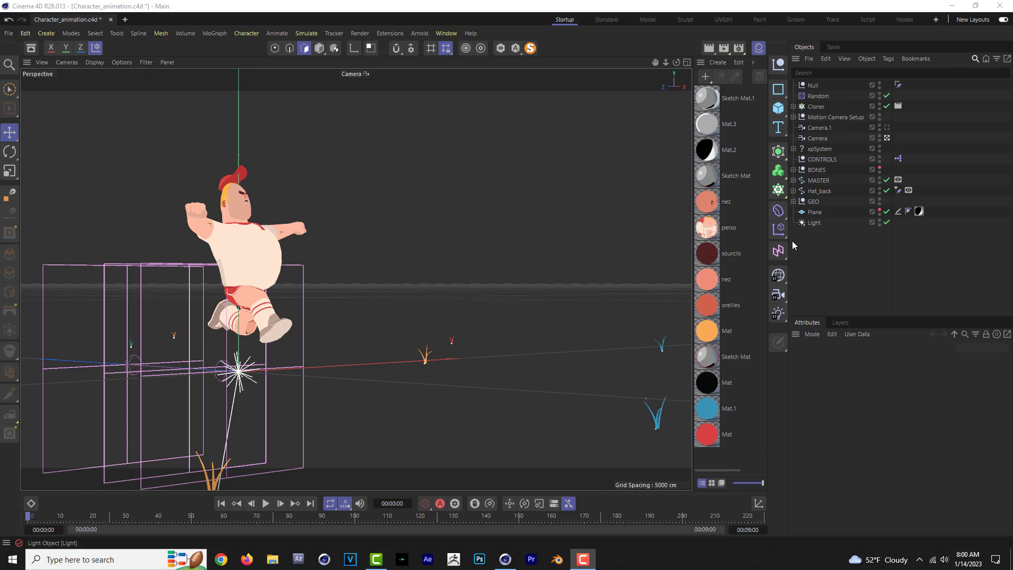
Step: Bring the Character_animation.c4d scene in Cinema 4D to the foreground
click(810, 245)
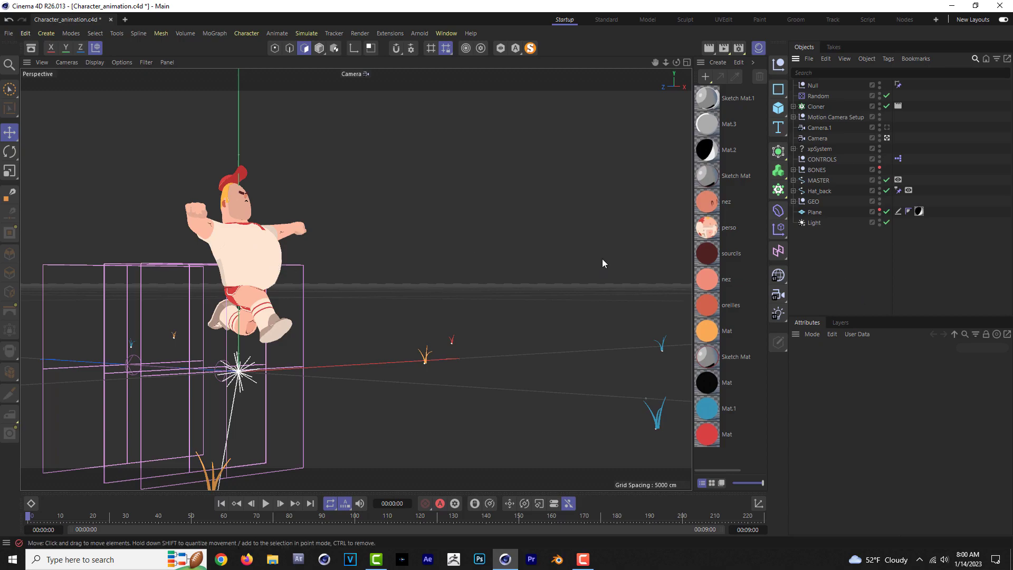
Step: Select the GEO group and switch the side panel to the Layer Manager
click(814, 201)
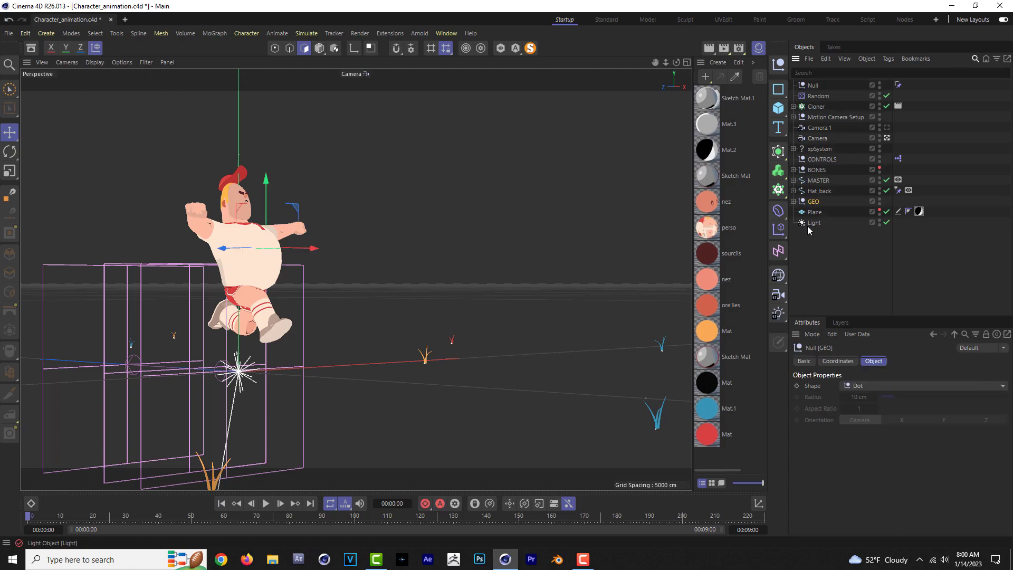
click(842, 323)
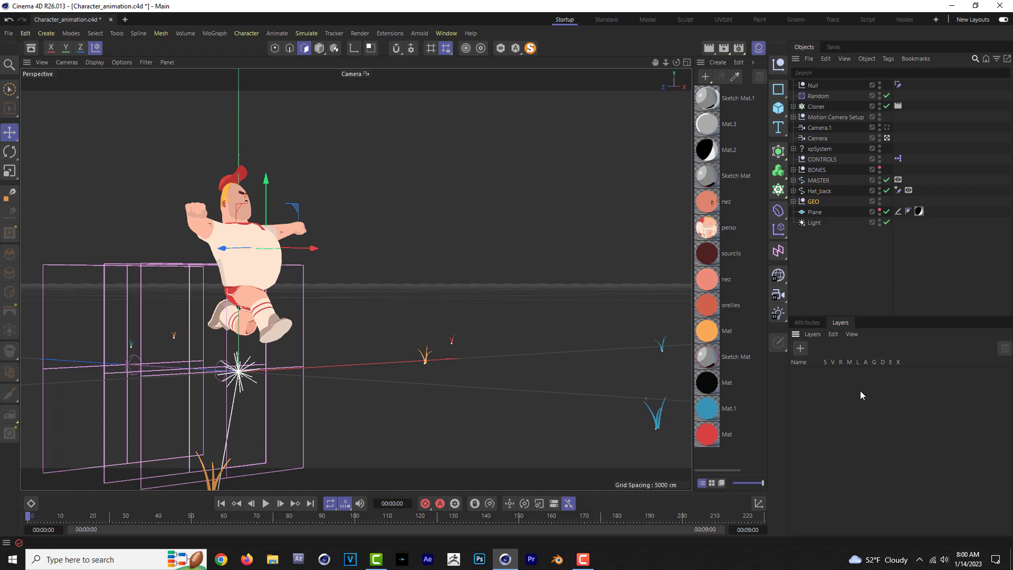
Step: Create one new layer, undoing an accidental second layer
click(800, 349)
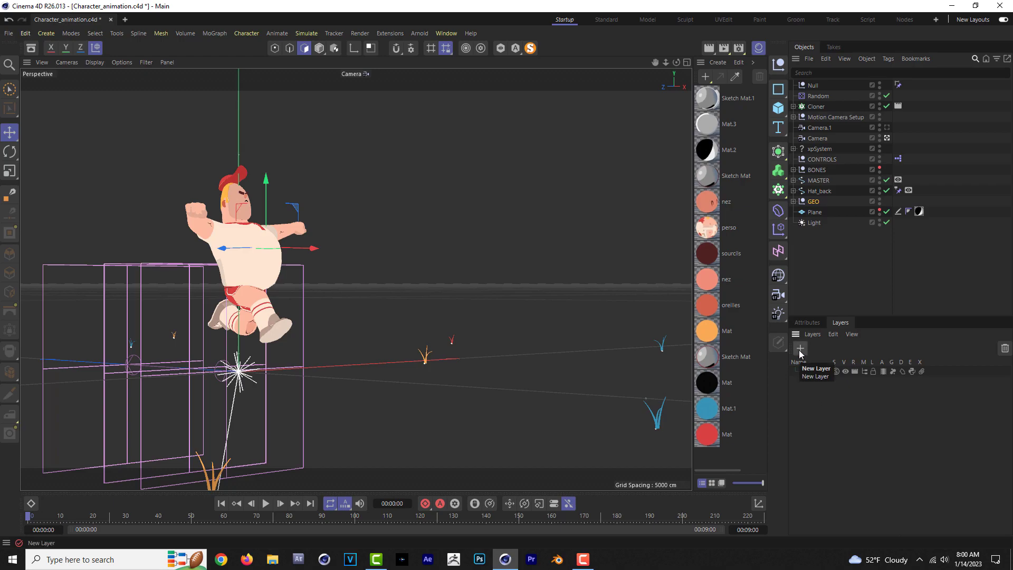
double_click(806, 394)
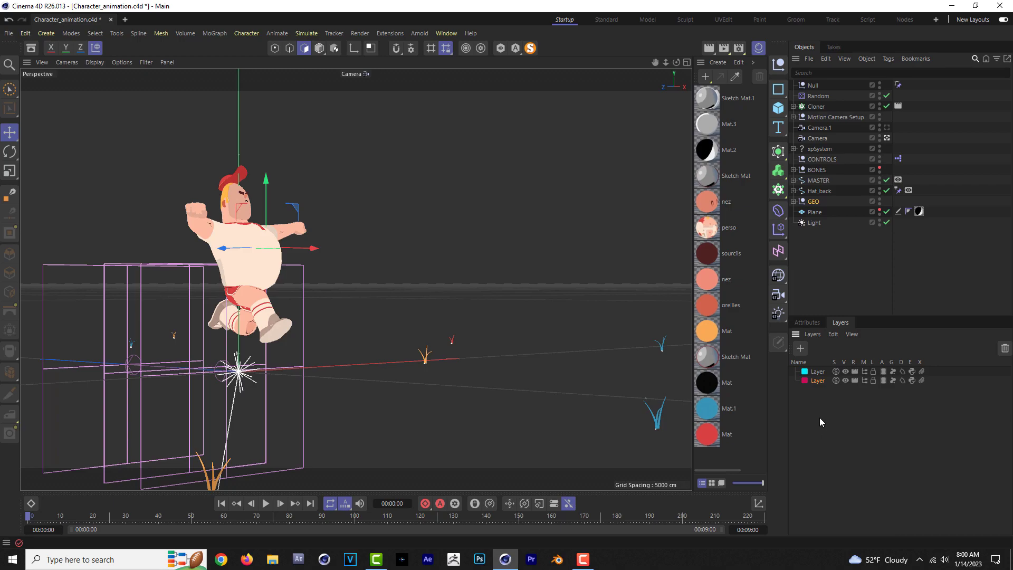
key(ctrl+z)
Step: Expand GEO and its Subdivision Surface to inspect the children, then select the new layer
click(794, 201)
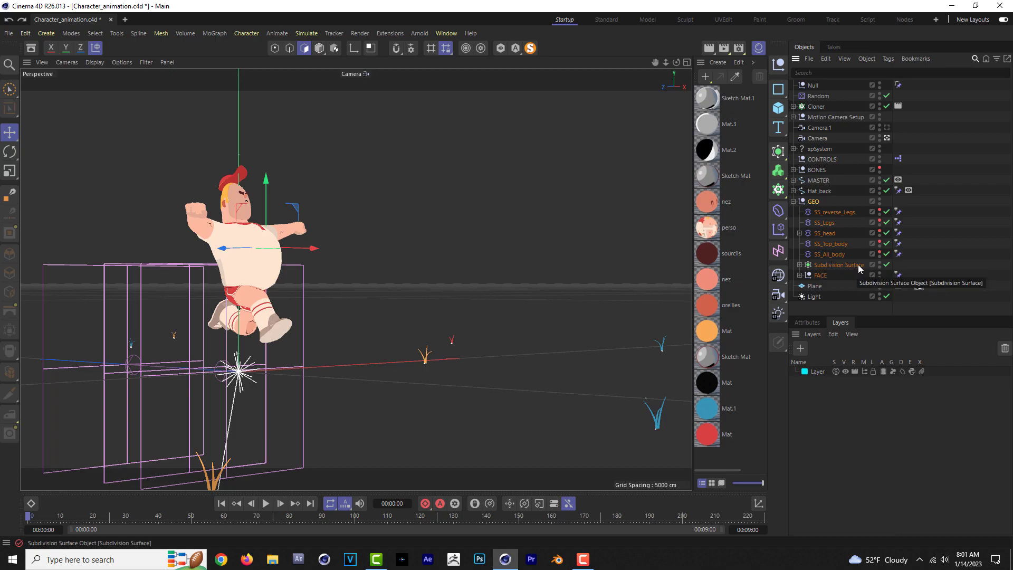
click(800, 265)
scroll(827, 287, down, 1)
scroll(826, 286, down, 1)
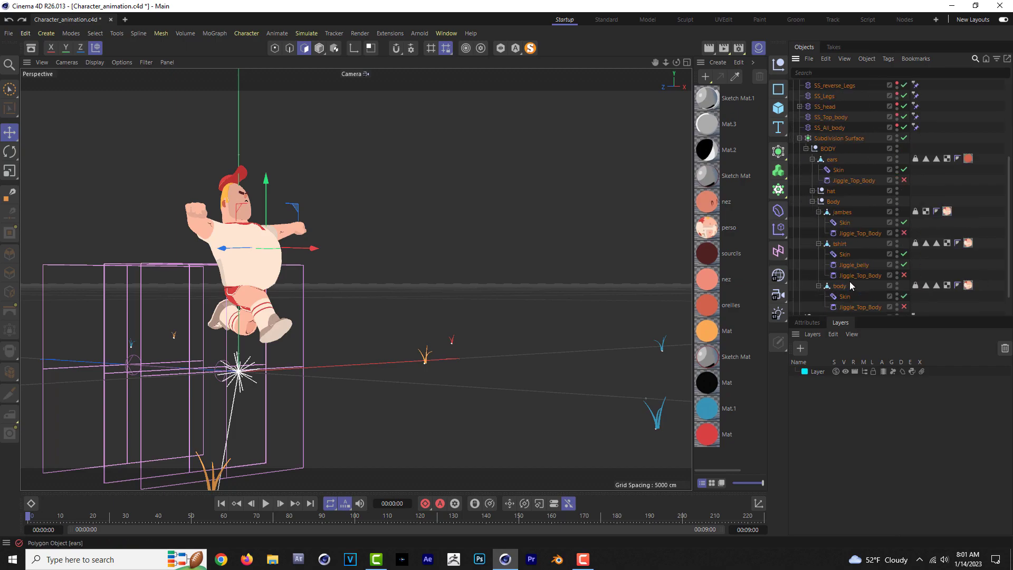
scroll(824, 285, down, 1)
scroll(821, 285, down, 1)
scroll(813, 274, up, 3)
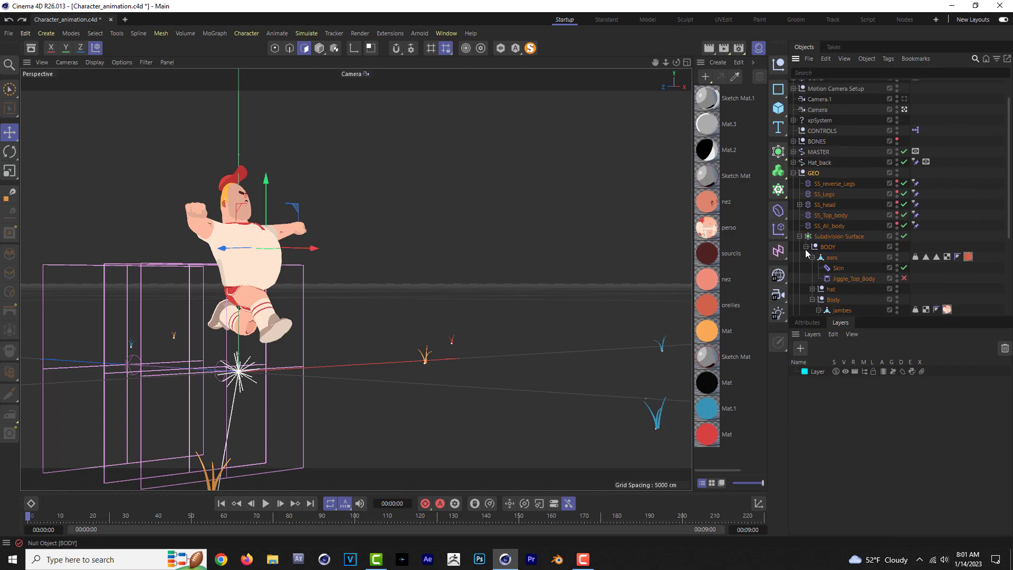
click(800, 242)
click(816, 373)
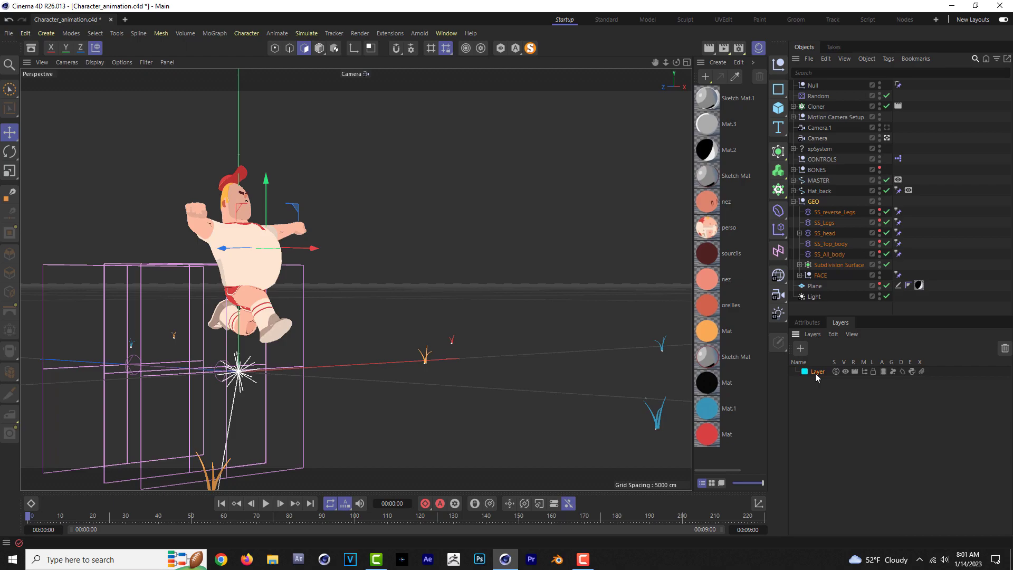
Step: Drag the layer onto GEO, then check Subdivision Surface and FACE children show its colour
drag(815, 373, 816, 203)
drag(816, 203, 816, 203)
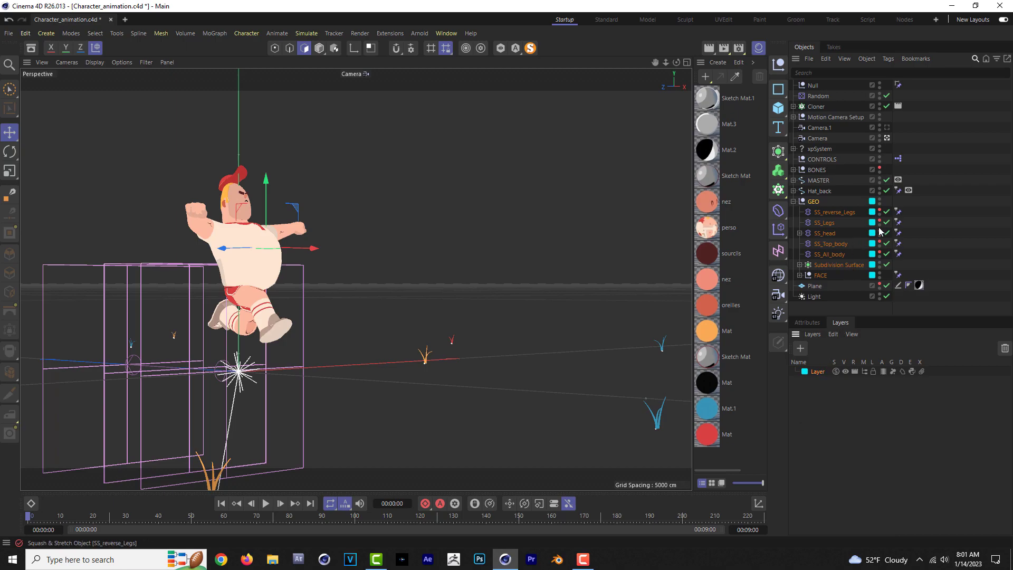
click(800, 265)
scroll(878, 243, down, 2)
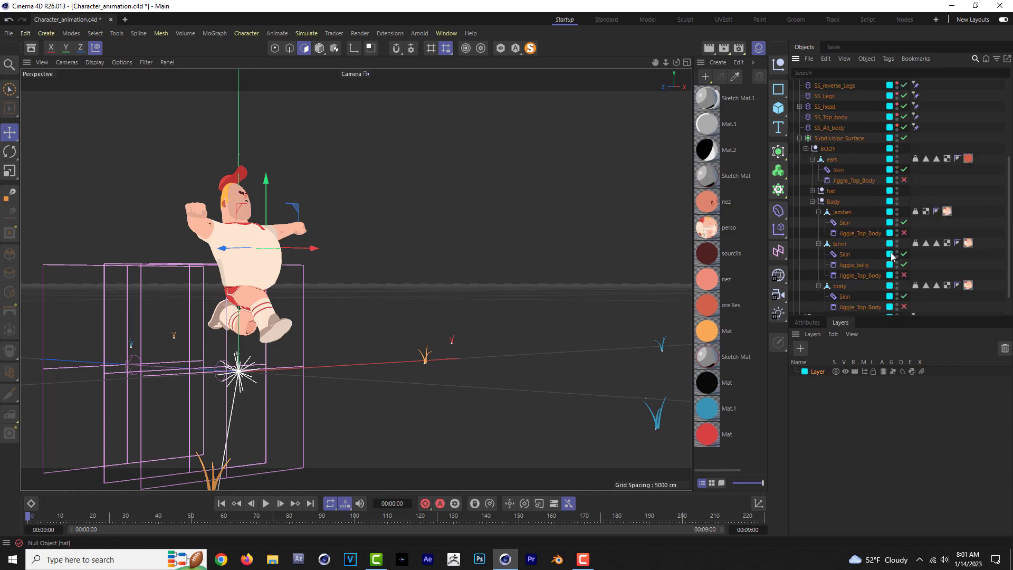
scroll(887, 251, down, 2)
scroll(892, 257, down, 1)
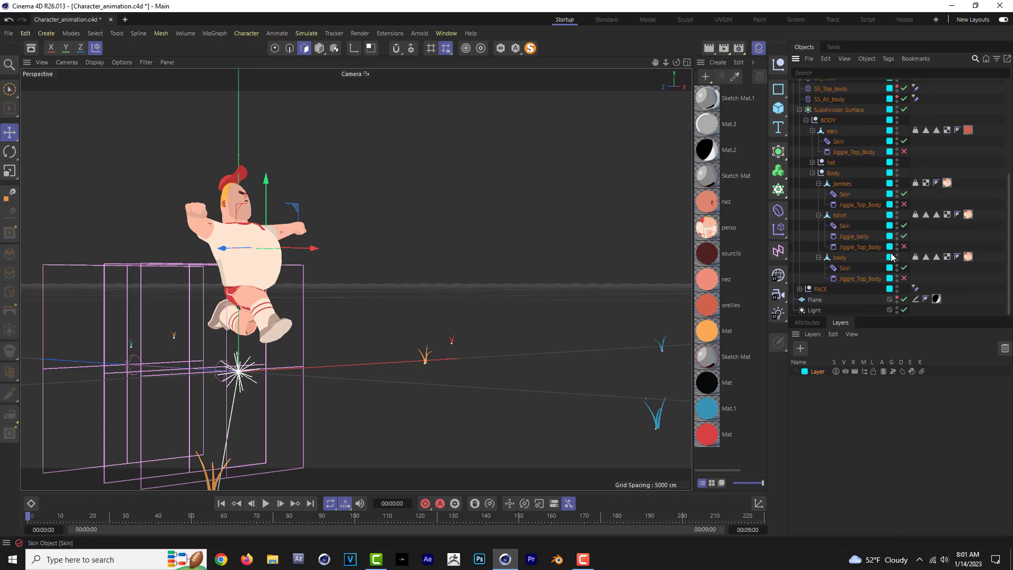
click(800, 290)
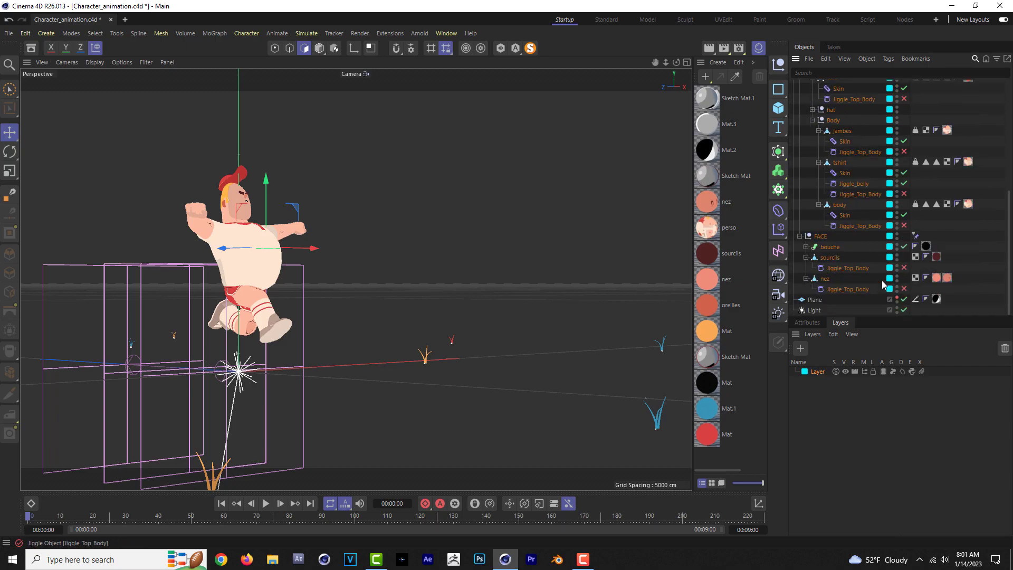
scroll(879, 284, up, 2)
scroll(878, 284, up, 2)
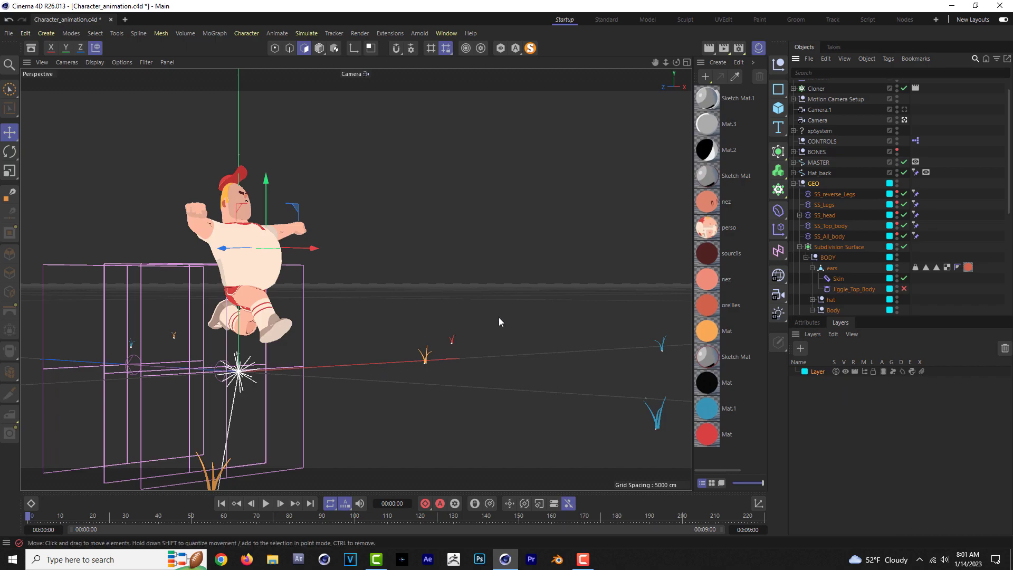
Step: Solo the character layer and browse the reduced object list
click(837, 372)
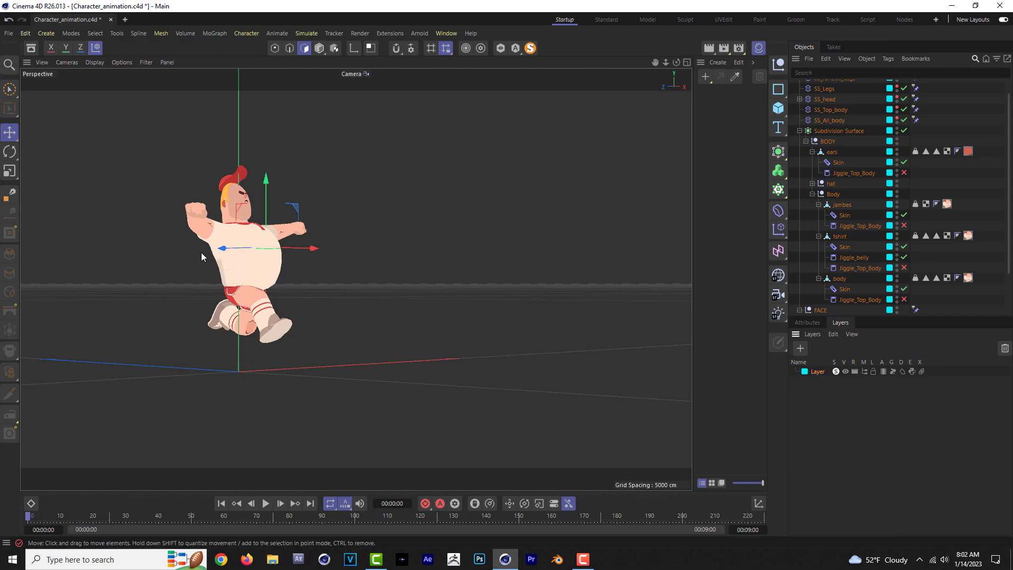
scroll(855, 243, up, 2)
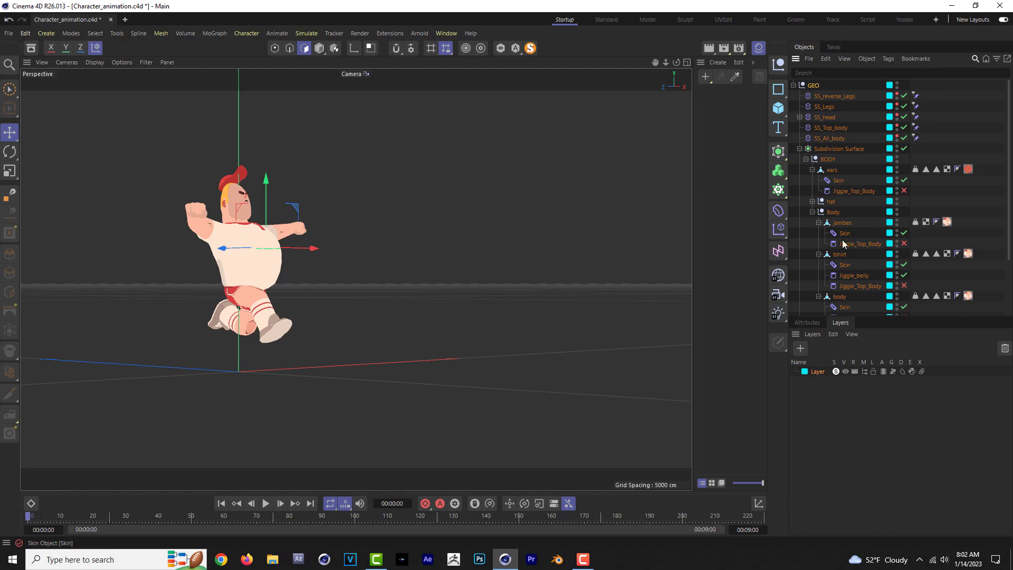
scroll(854, 252, down, 1)
scroll(854, 262, down, 1)
scroll(853, 163, down, 1)
scroll(840, 249, up, 2)
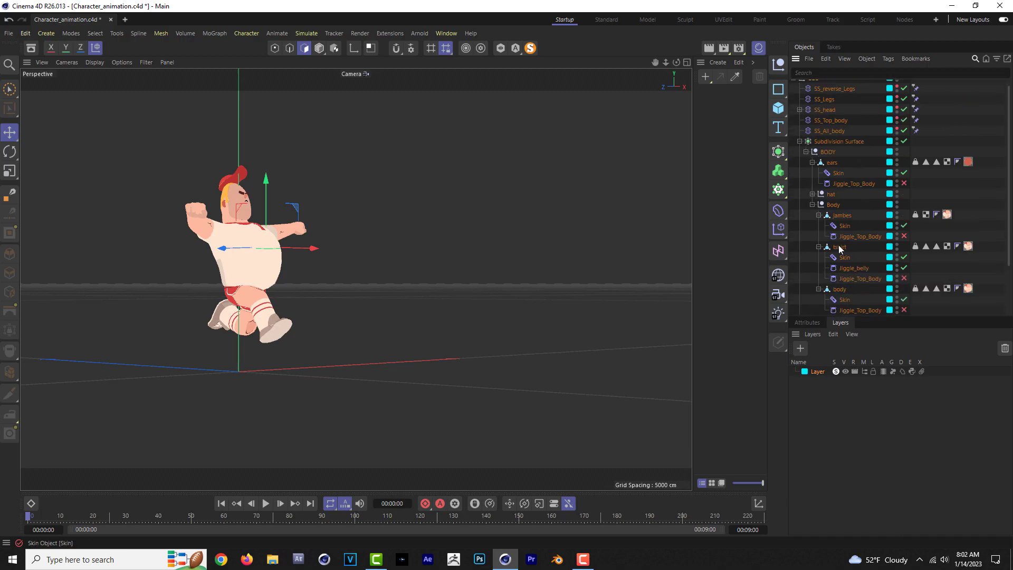
Step: Unsolo to show all scene objects, then solo the character layer again
click(836, 372)
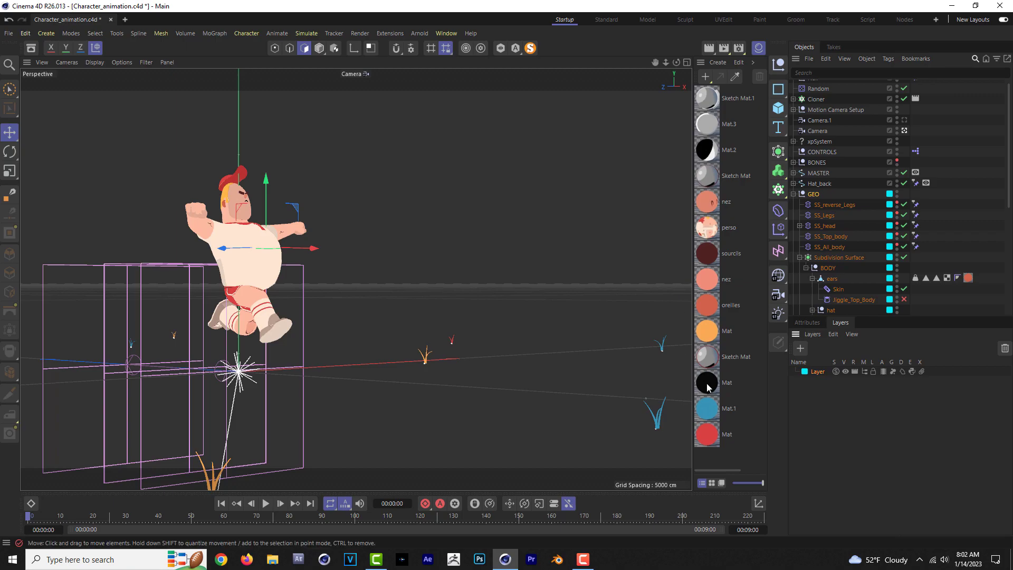
scroll(856, 212, up, 1)
scroll(839, 211, down, 5)
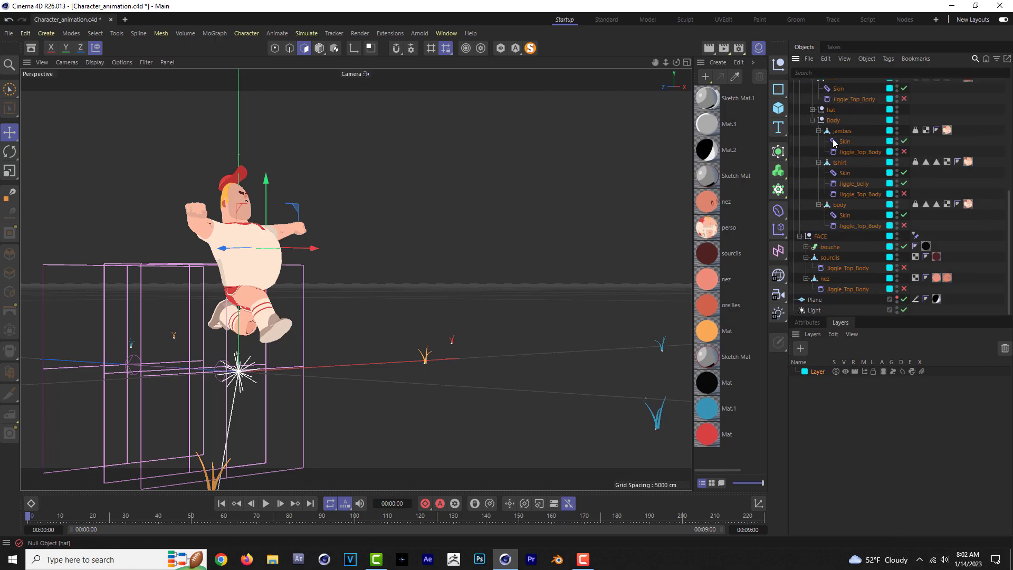
scroll(841, 282, up, 5)
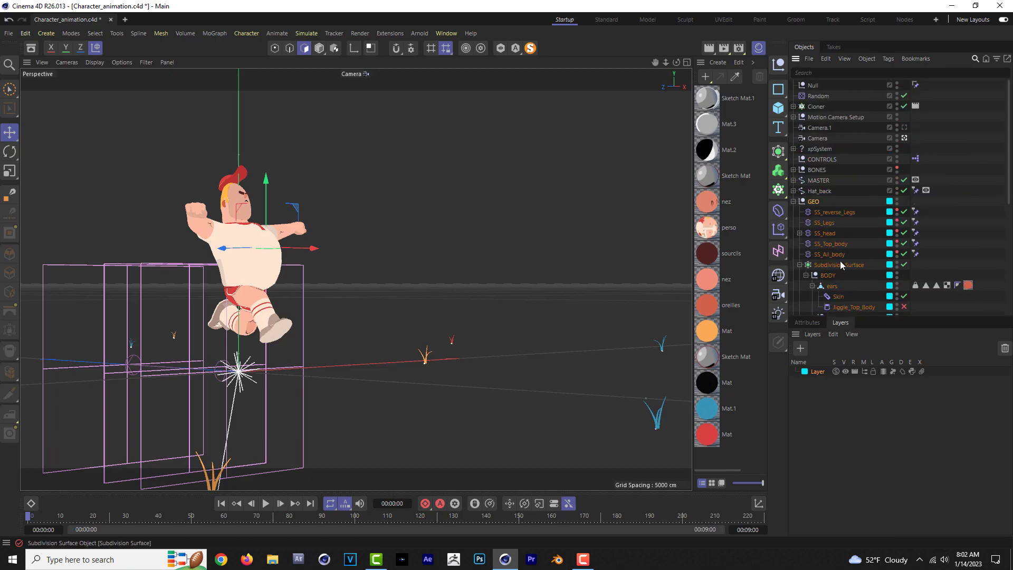
click(837, 372)
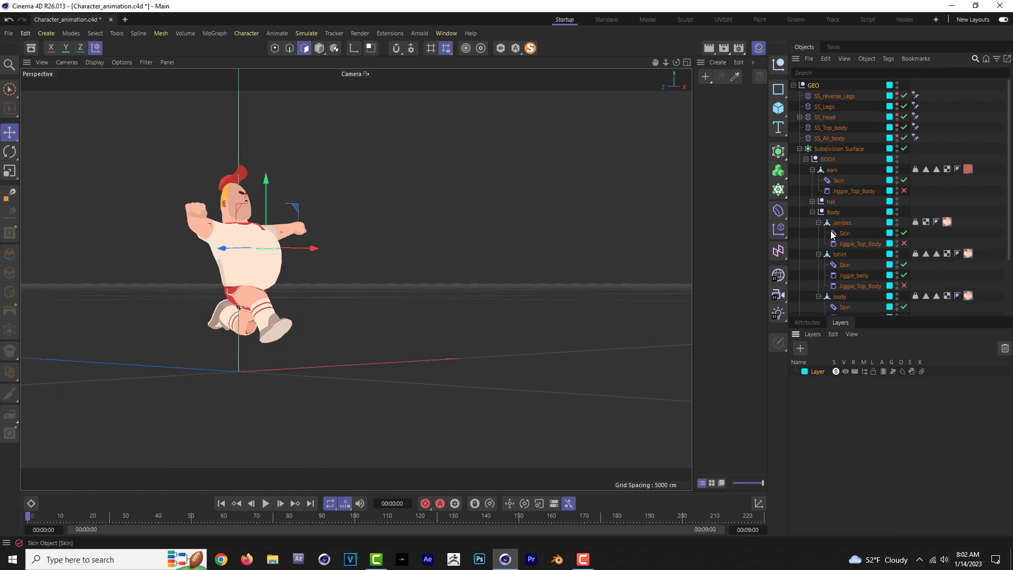
scroll(853, 192, down, 2)
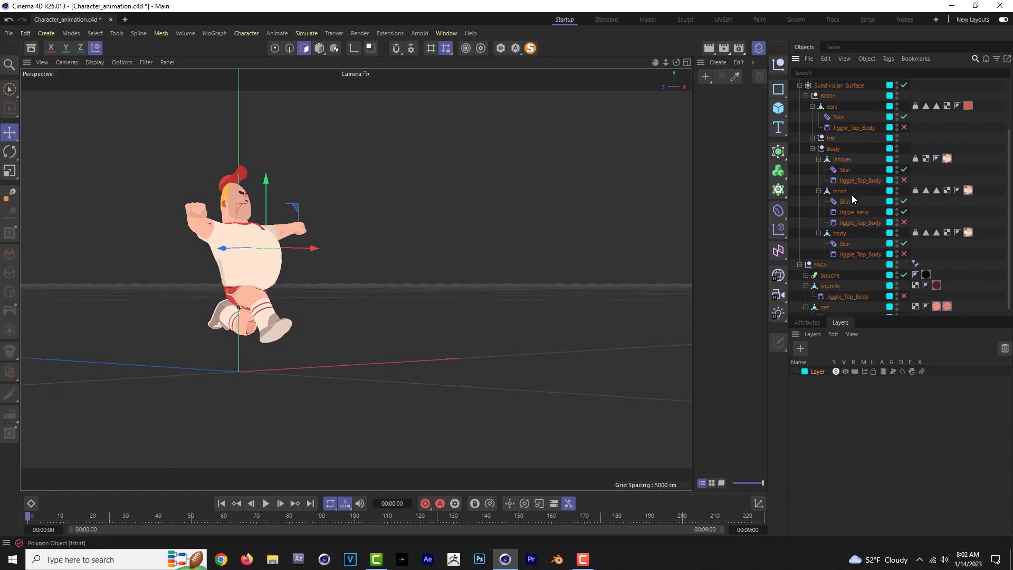
scroll(850, 233, down, 1)
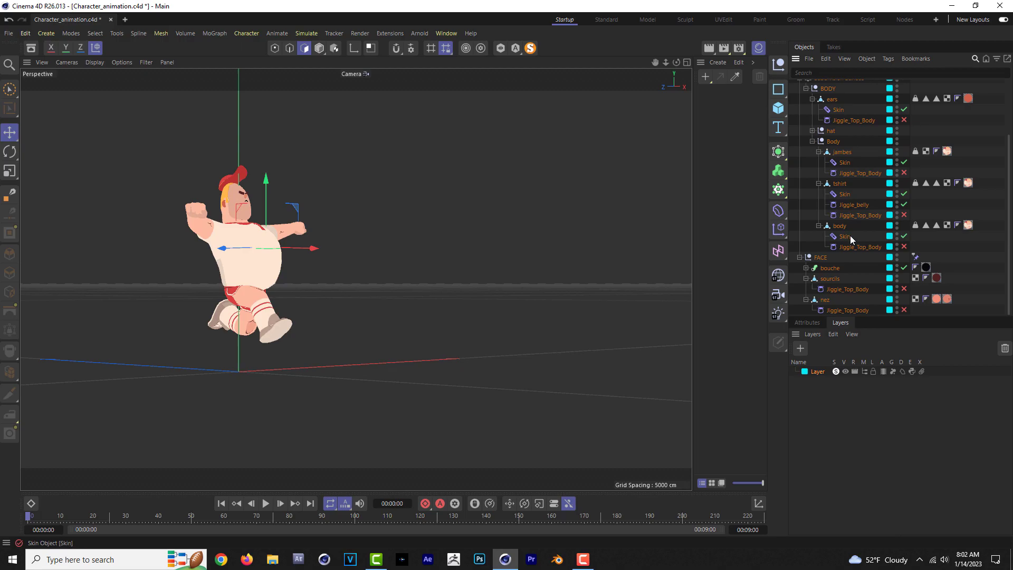
scroll(834, 282, up, 3)
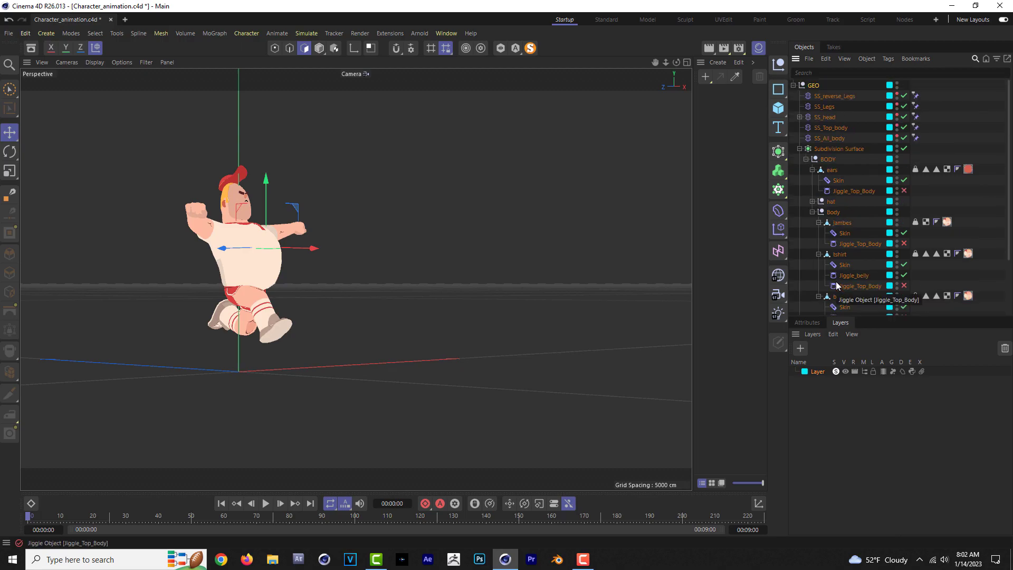
Step: Turn off the layer's solo, then hide and reshow it in the viewport
click(836, 371)
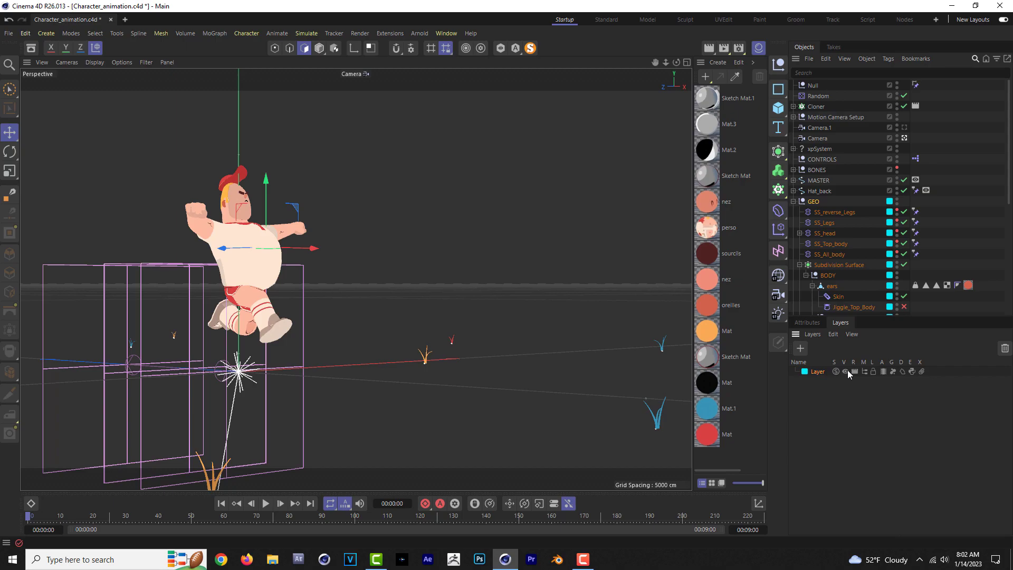
click(845, 372)
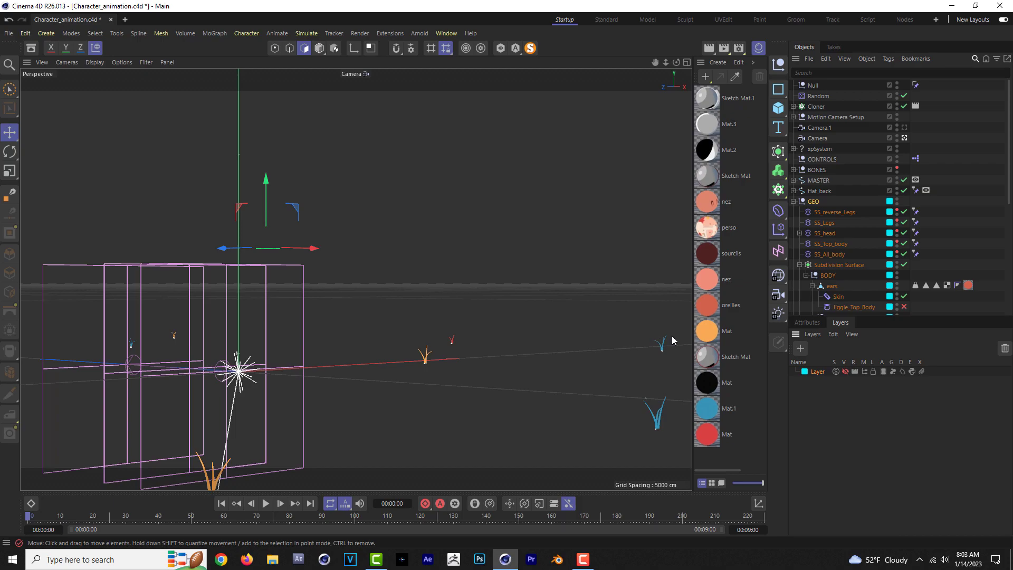
click(846, 371)
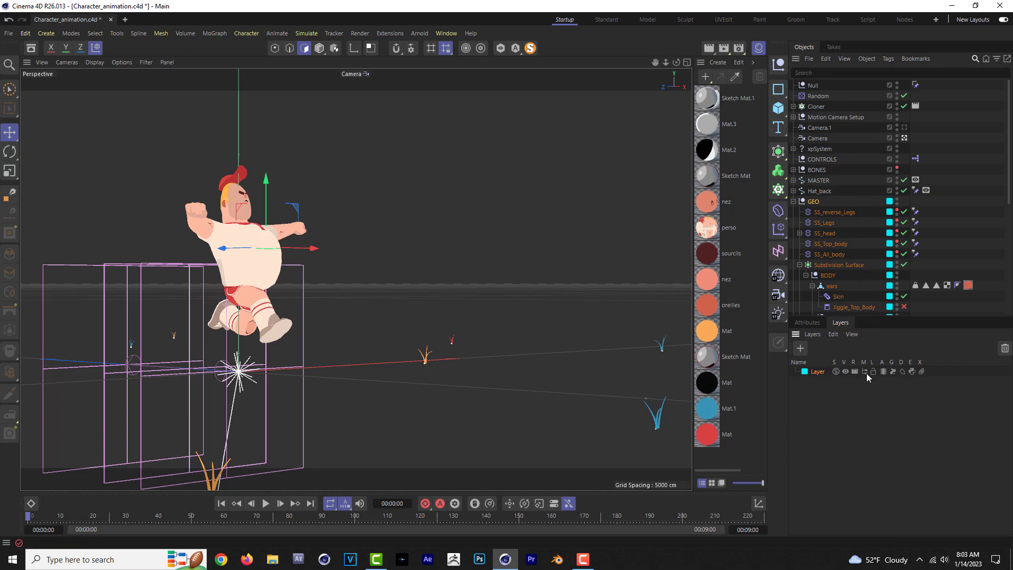
Step: Toggle the layer's Manager visibility off and on, lock it, and save the scene
click(865, 372)
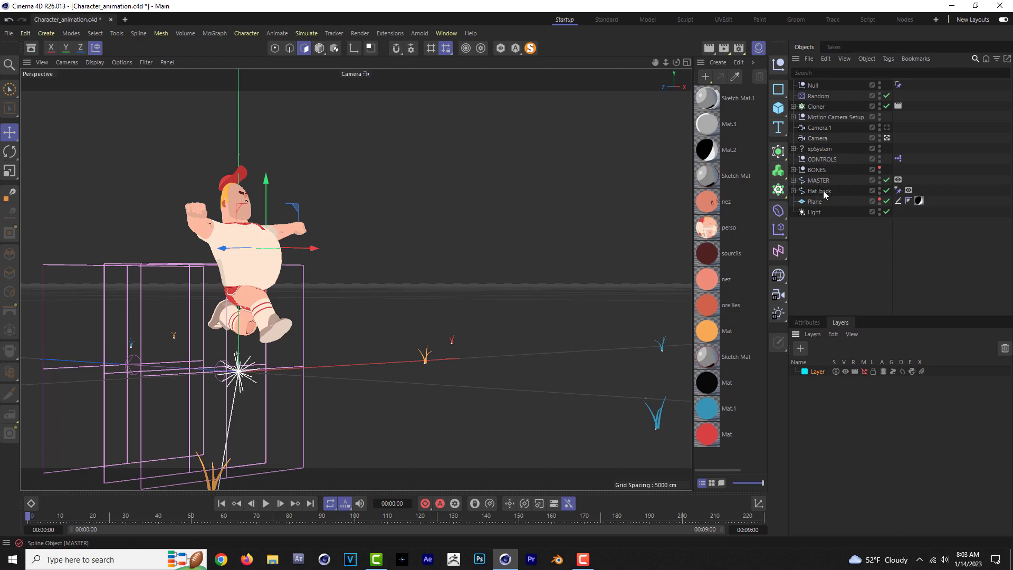
click(864, 371)
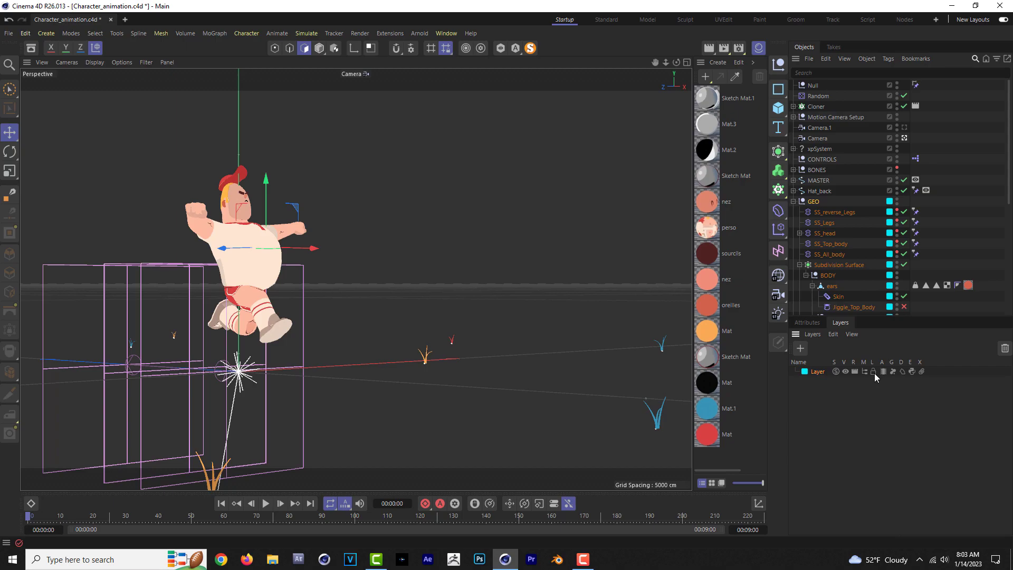
click(874, 371)
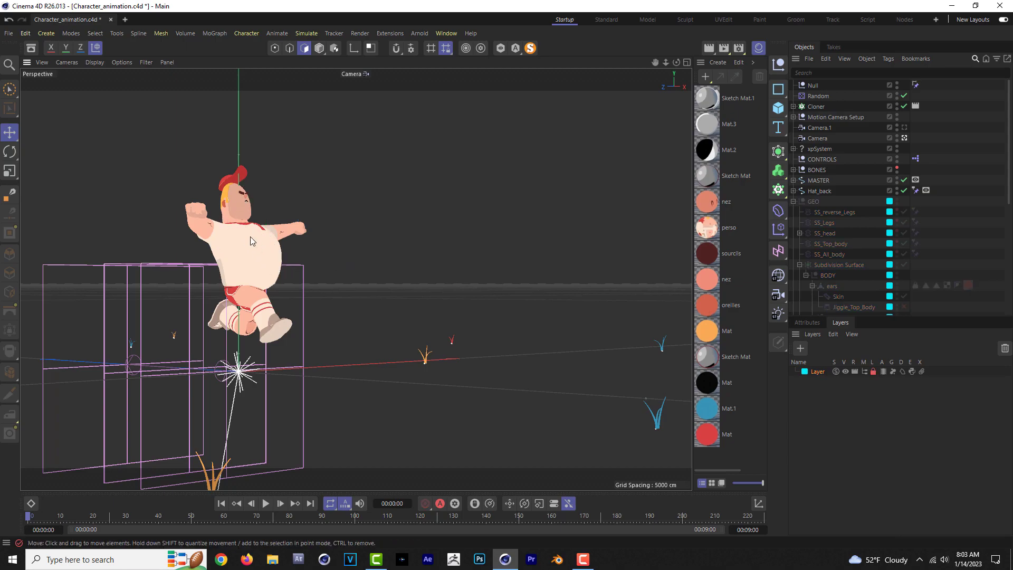
key(ctrl+s)
Step: Unlock the layer, play and stop the animation, and disable the layer's animation
click(874, 372)
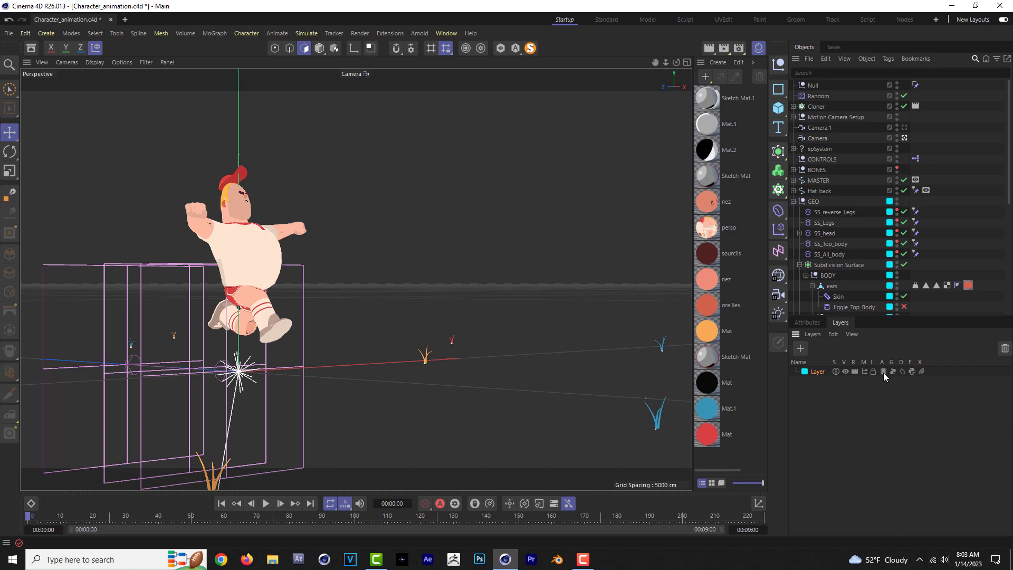
click(266, 503)
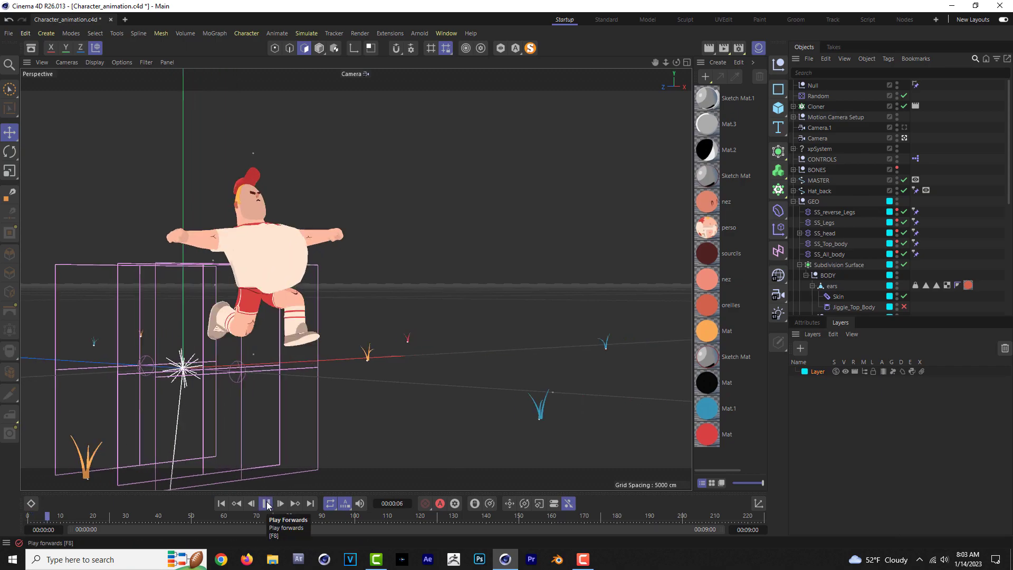
click(266, 503)
click(885, 372)
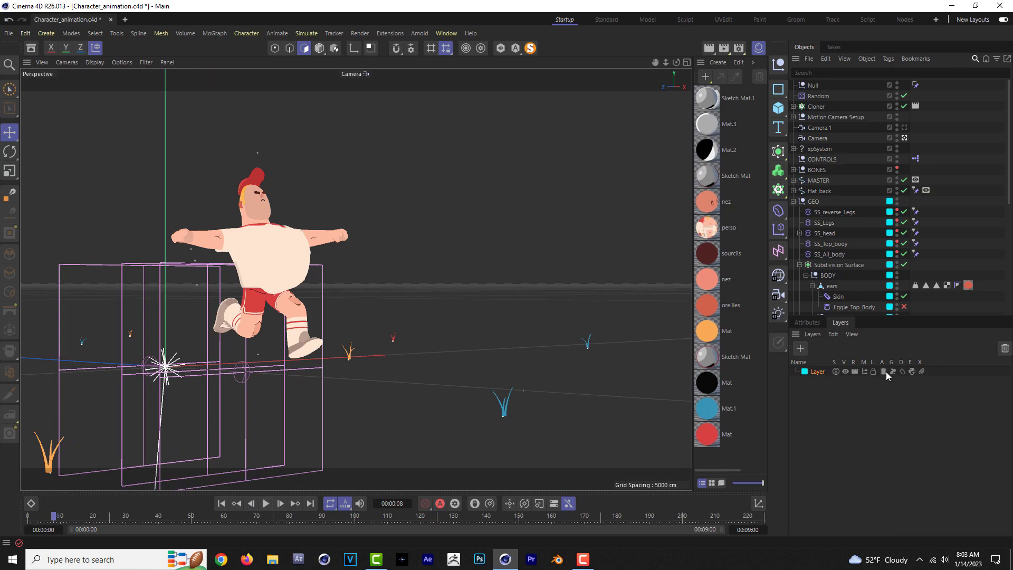
click(220, 503)
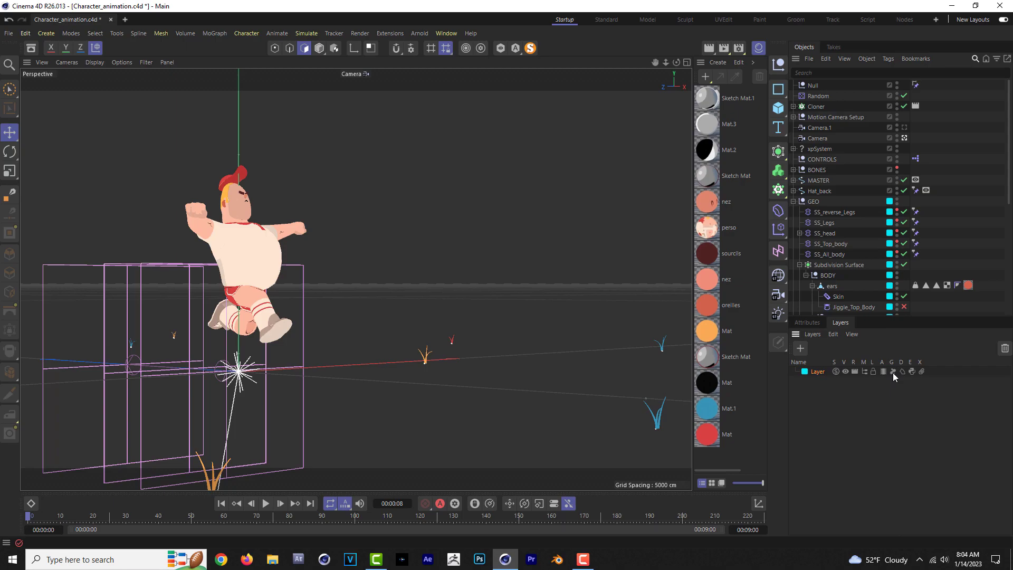
Step: Turn off generators for the character layer while browsing the Generators list
click(779, 152)
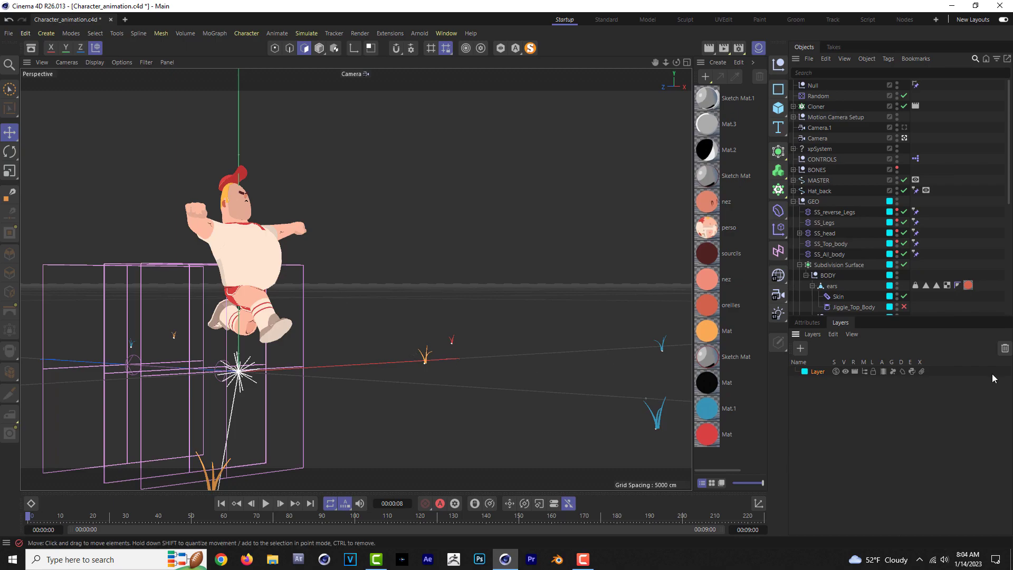
click(893, 371)
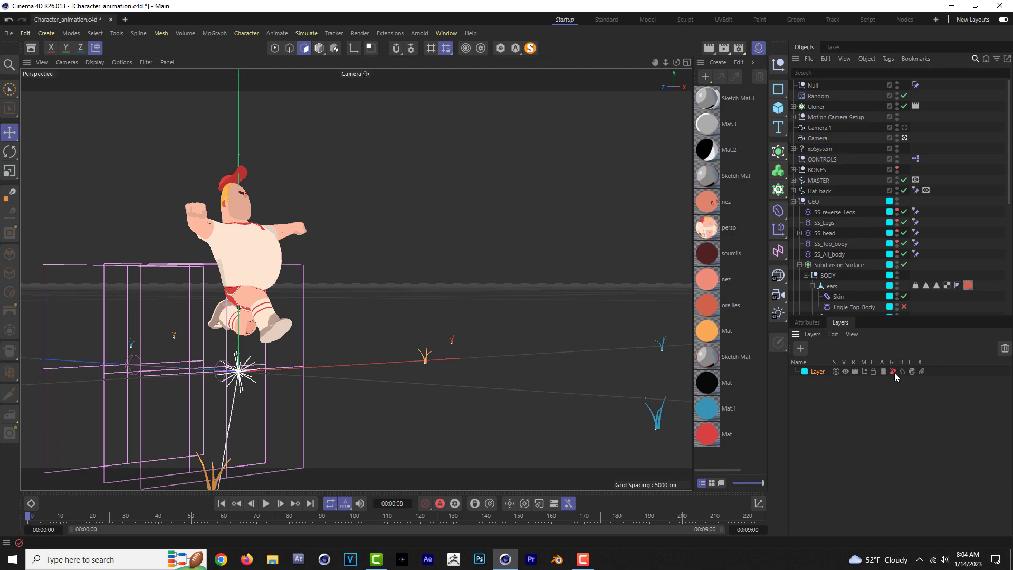
click(779, 151)
Step: Switch to the Default Camera, then zoom in and orbit around the character
click(905, 138)
scroll(289, 211, up, 3)
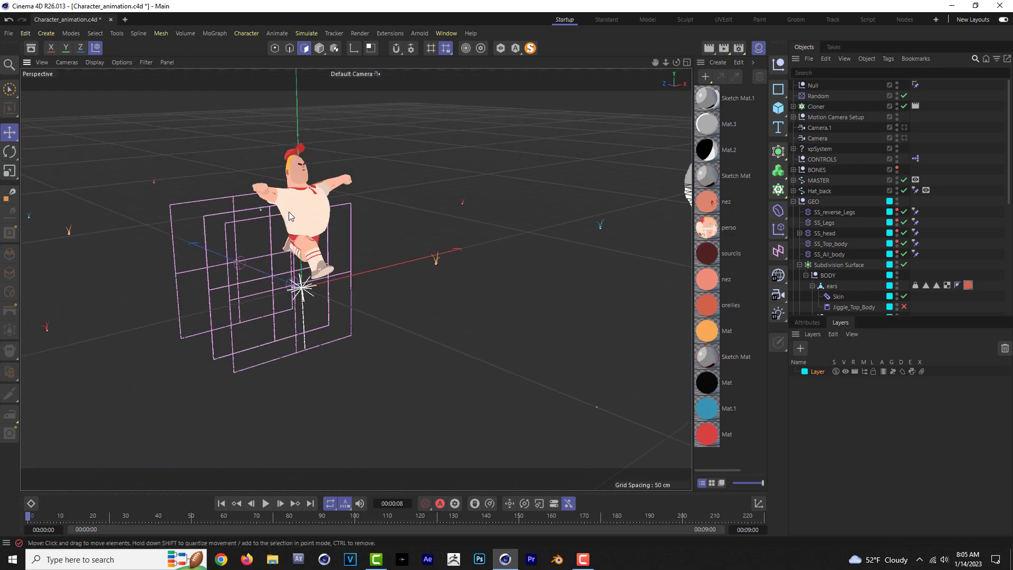
scroll(285, 212, up, 3)
scroll(286, 222, up, 2)
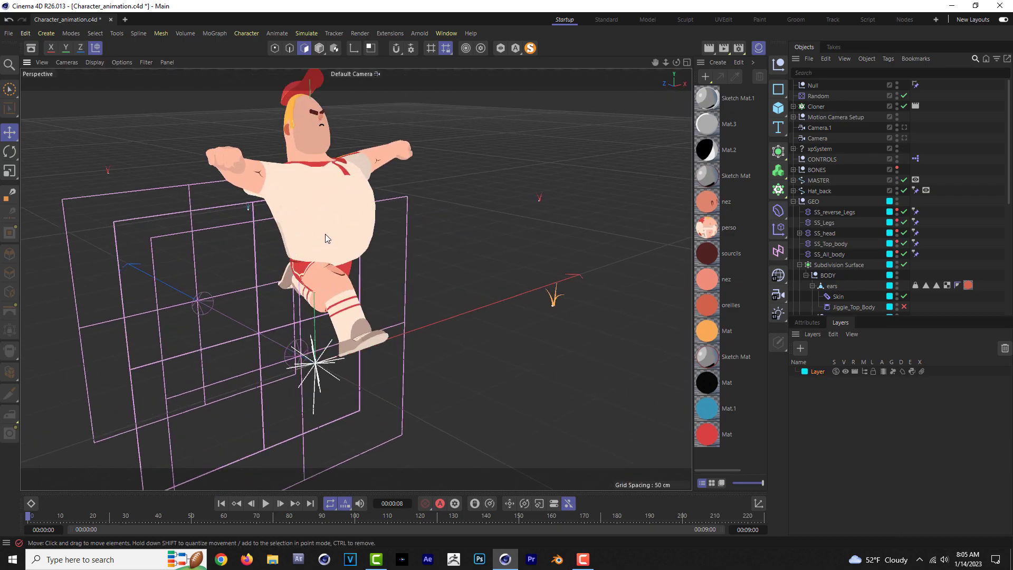
alt+drag(325, 234, 356, 265)
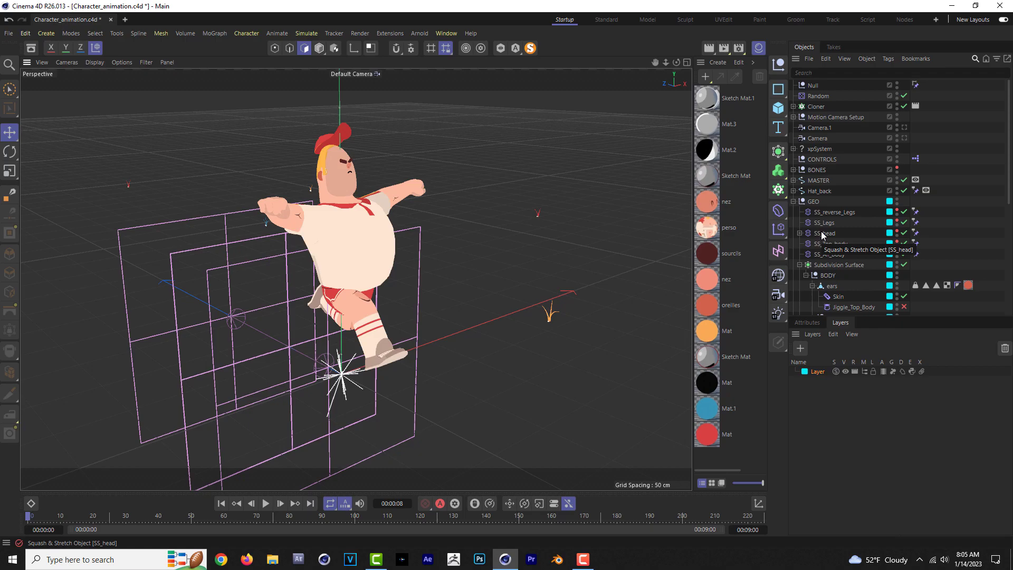
Step: Turn the character layer's deformers off and back on, then collapse the GEO hierarchy
click(903, 371)
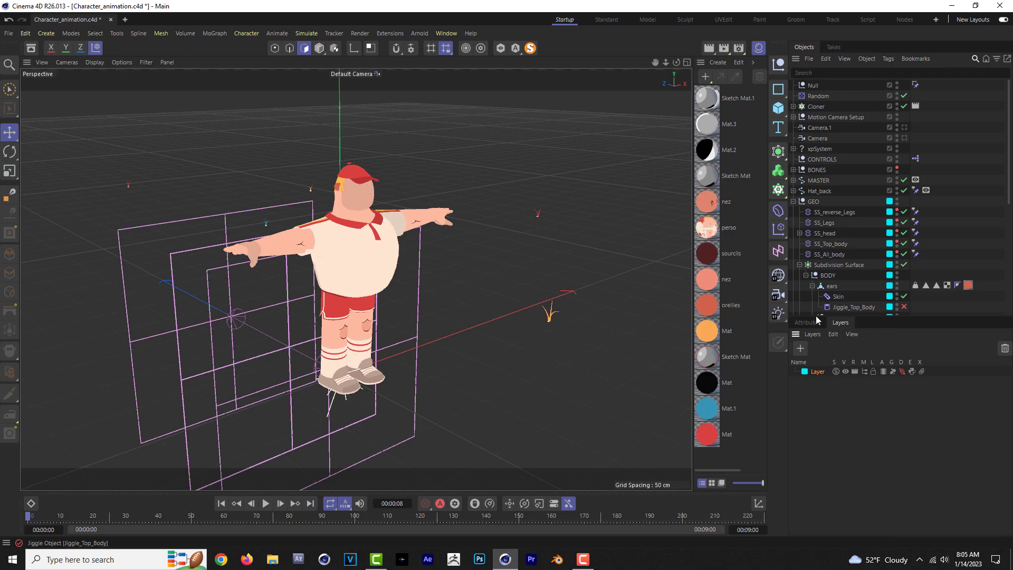
click(902, 371)
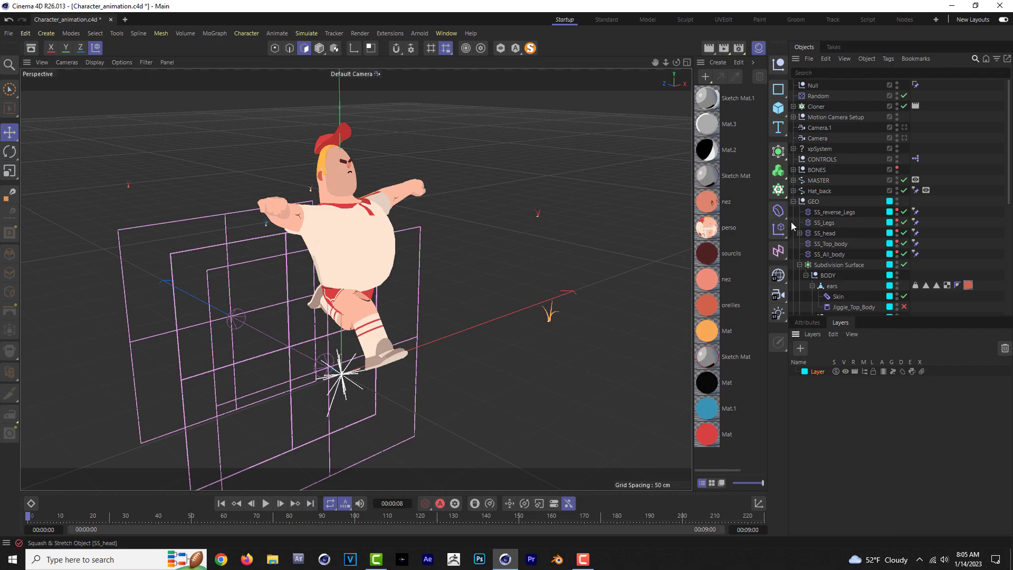
click(794, 202)
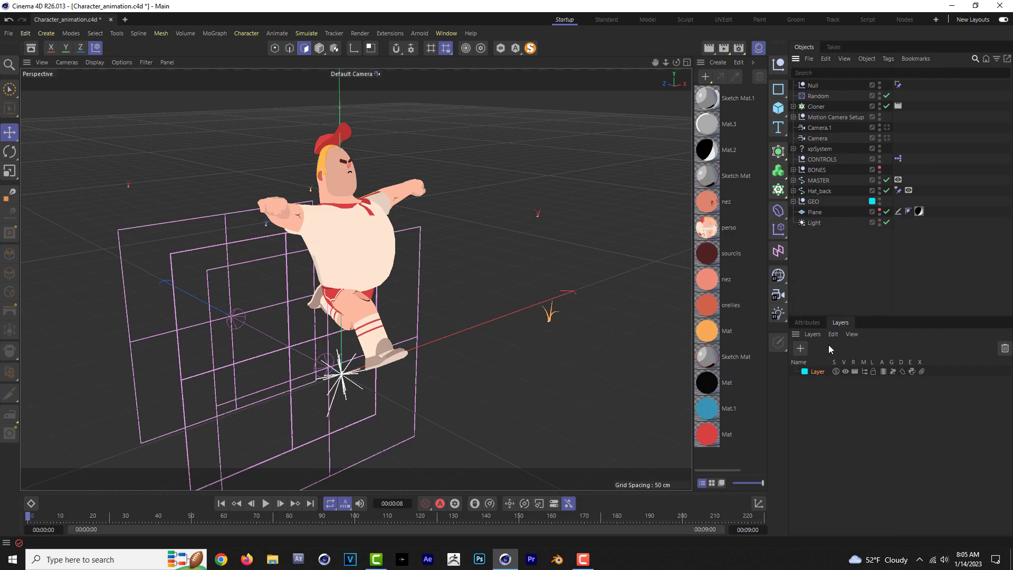
Step: Add a green layer, assign GEO to the cyan layer and the Cloner to green, then expand Cloner
click(801, 349)
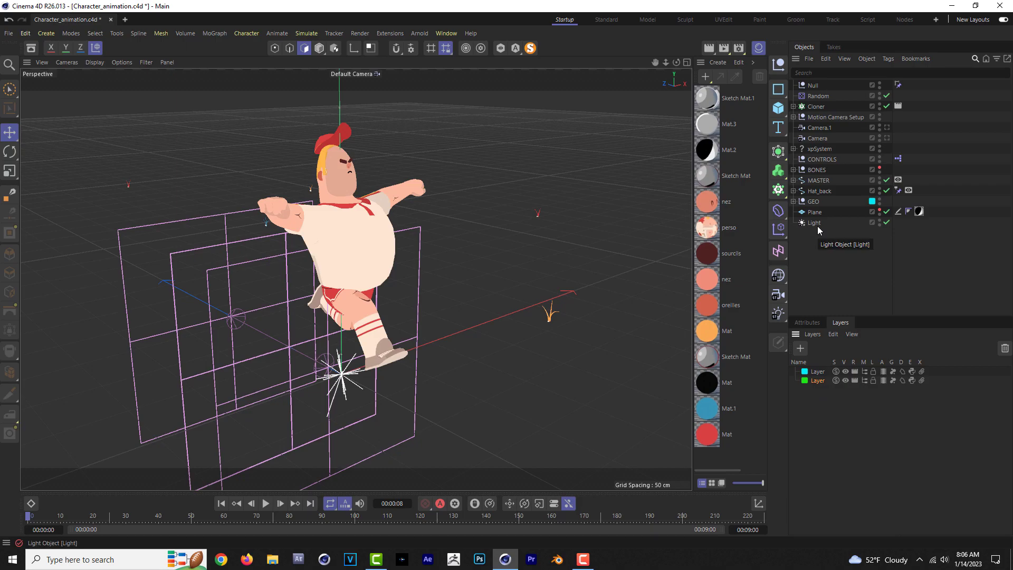
drag(813, 201, 818, 372)
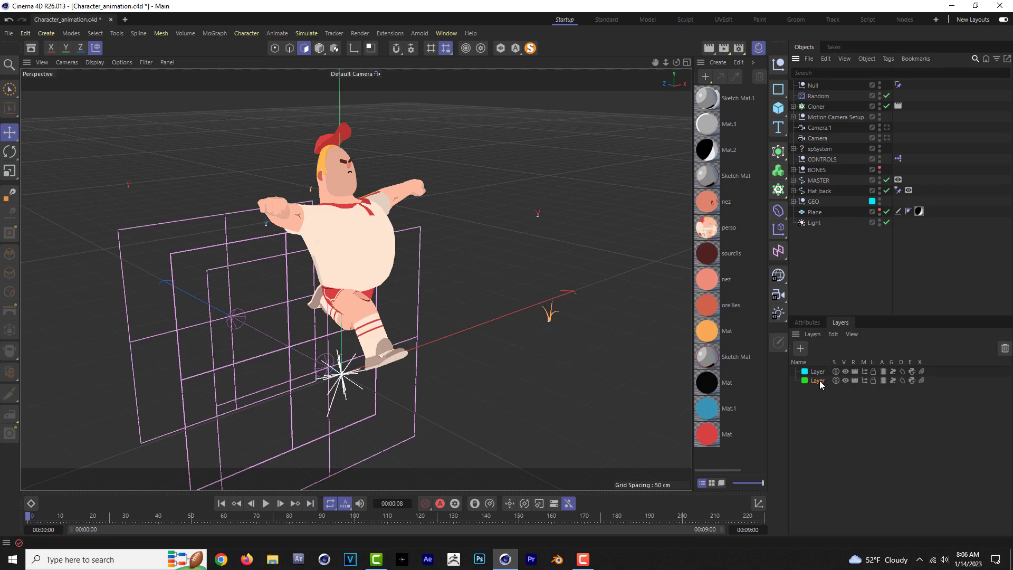
drag(819, 381, 818, 121)
drag(818, 122, 821, 106)
click(794, 107)
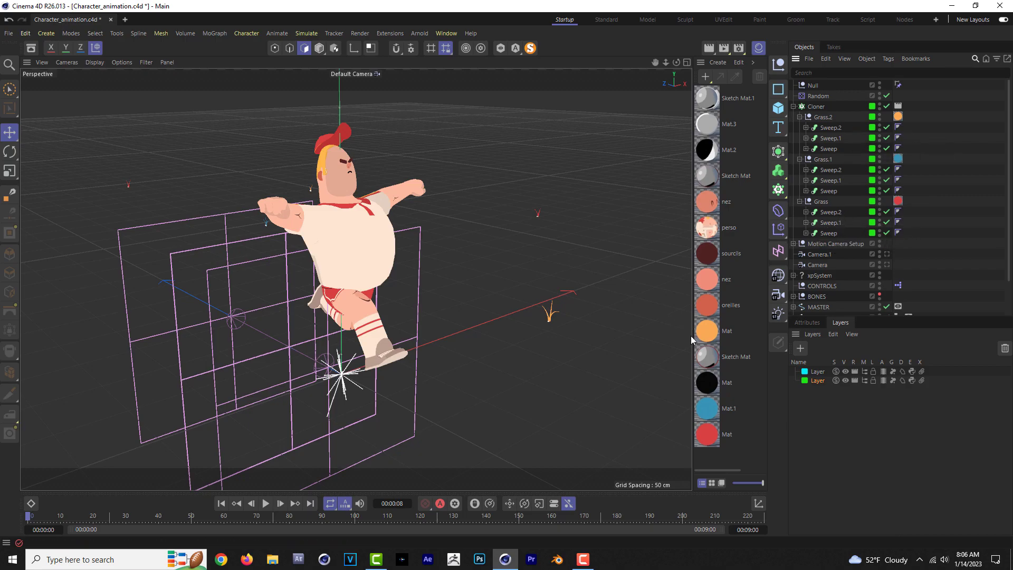
Step: Solo and unsolo the grass layer, enlarge the object list, and view through Camera.1
click(836, 380)
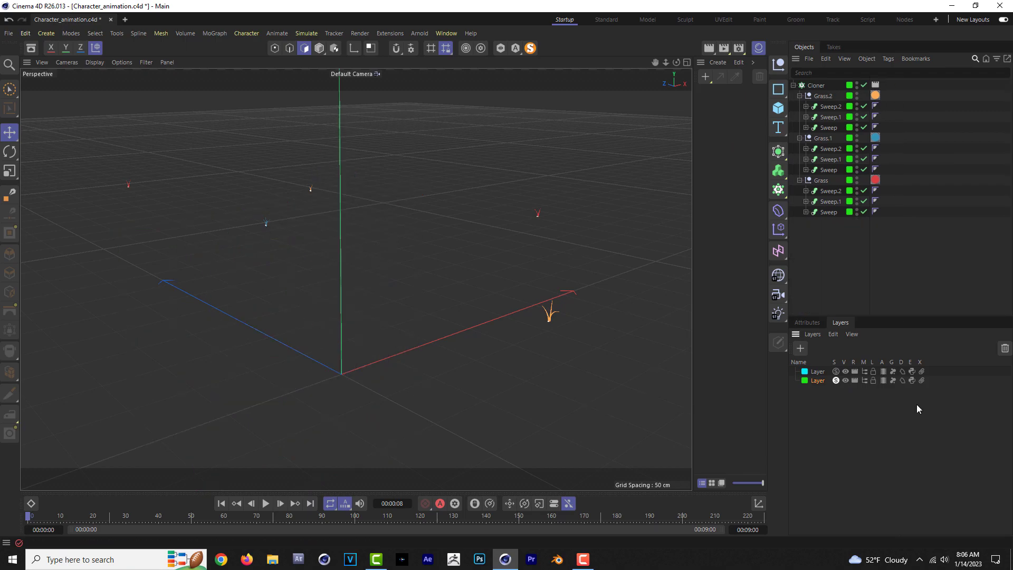
click(836, 380)
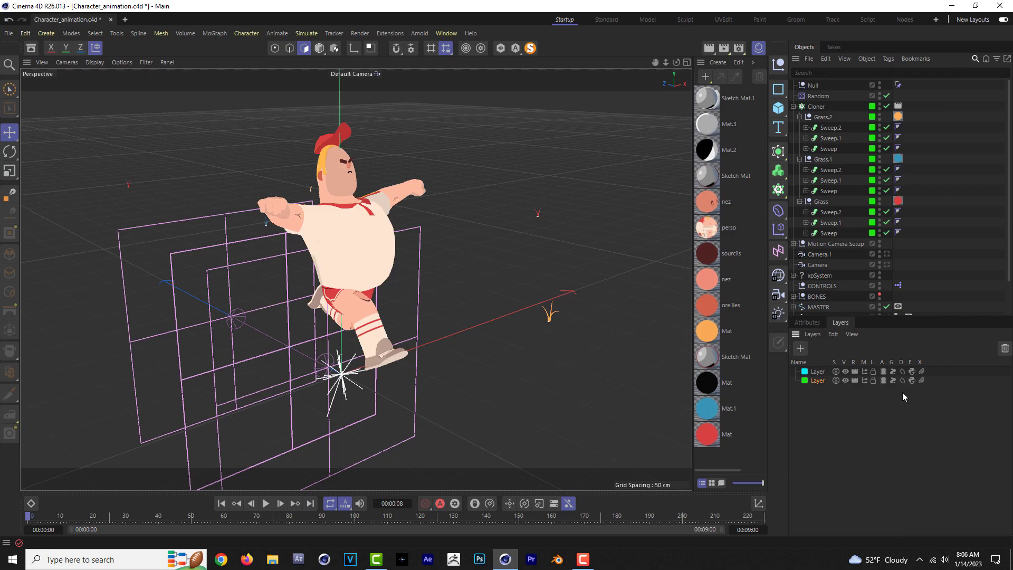
scroll(861, 261, down, 2)
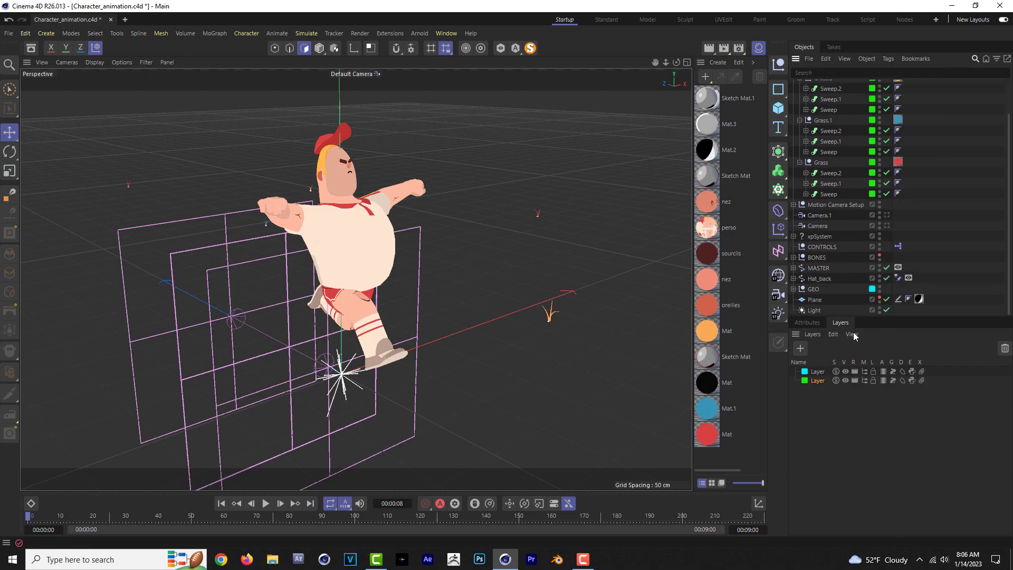
mouse_move(873, 315)
mouse_down()
mouse_move(892, 479)
mouse_move(877, 465)
mouse_up()
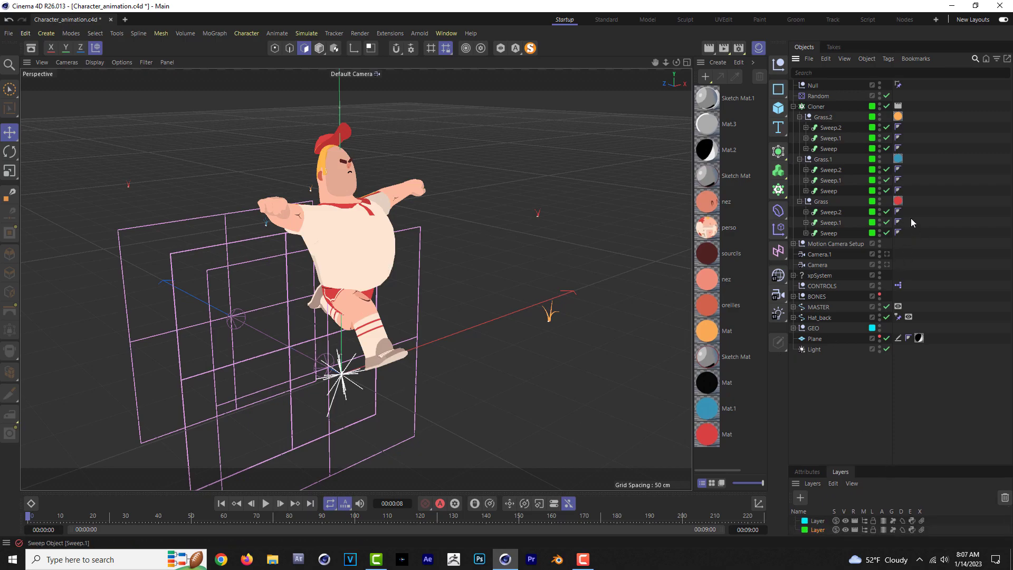
click(888, 254)
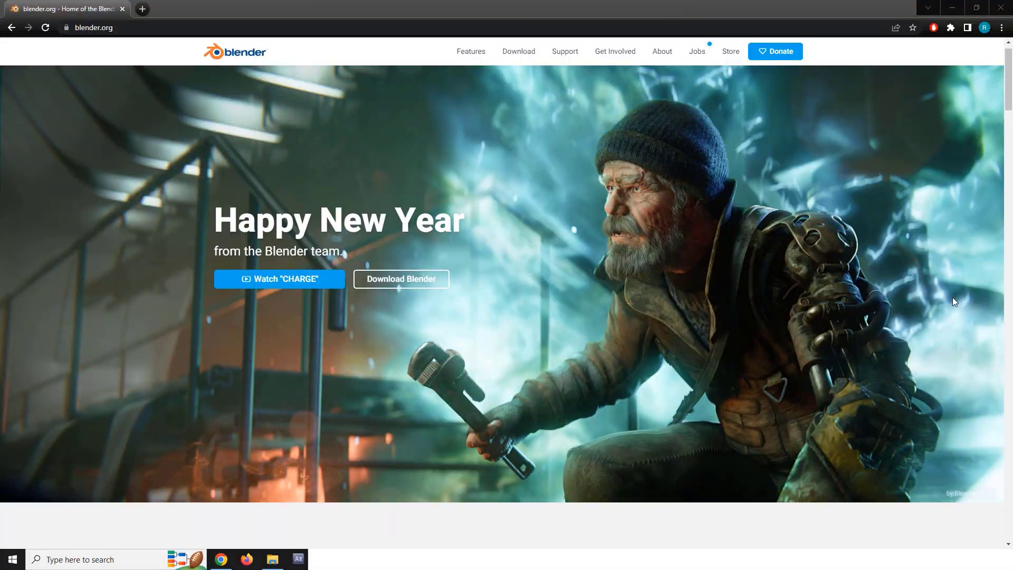
Step: Scroll down through the blender.org home page
scroll(999, 287, down, 1)
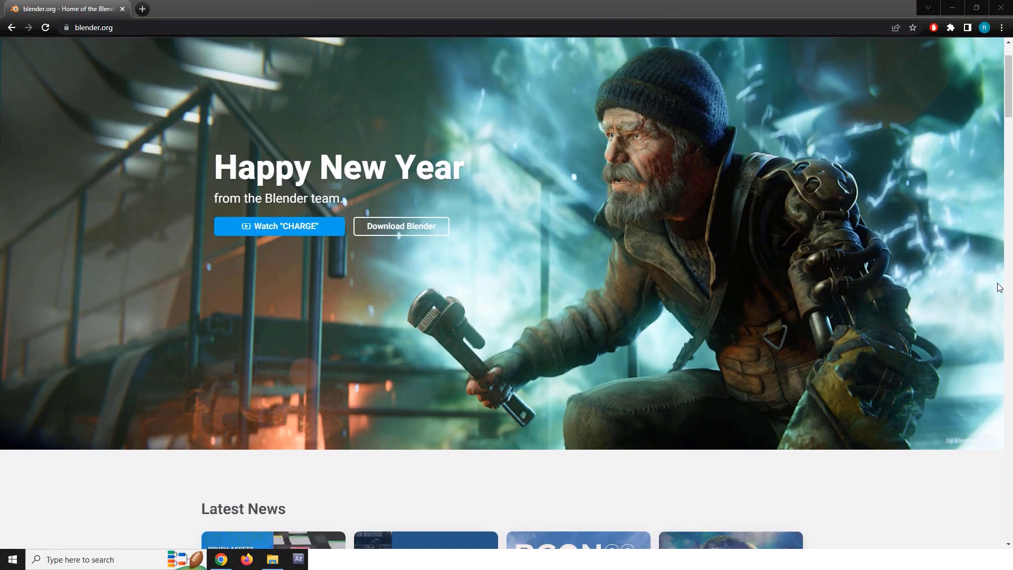
scroll(999, 287, down, 3)
scroll(999, 288, down, 2)
scroll(999, 288, down, 1)
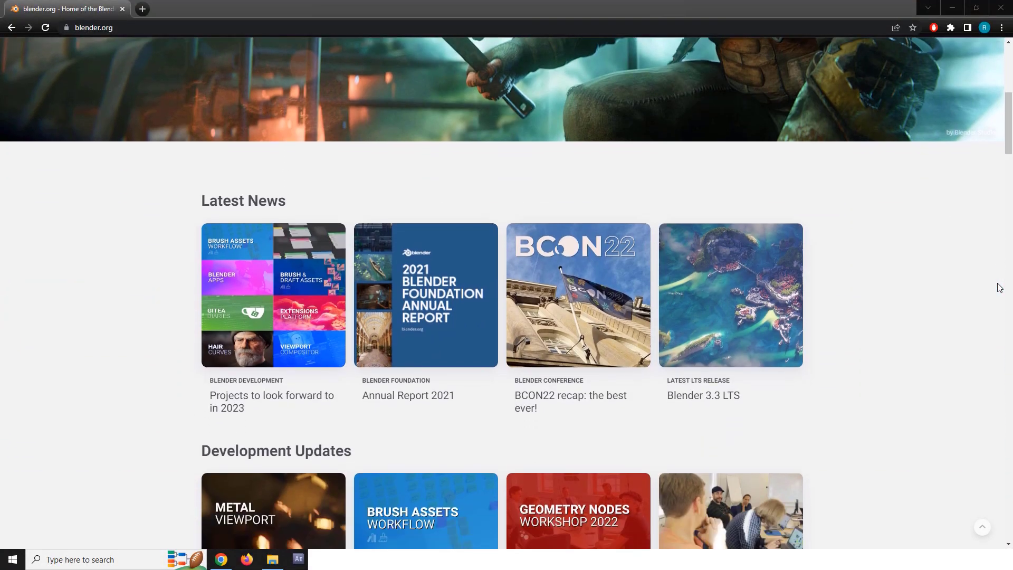
scroll(992, 291, down, 1)
scroll(990, 297, down, 3)
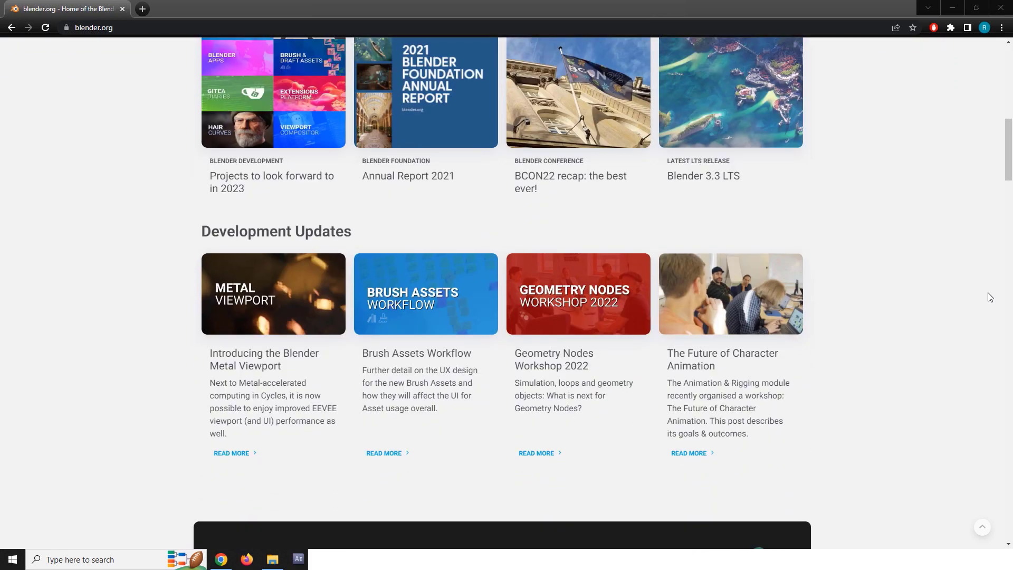
scroll(991, 298, down, 3)
scroll(990, 297, down, 1)
scroll(990, 297, down, 2)
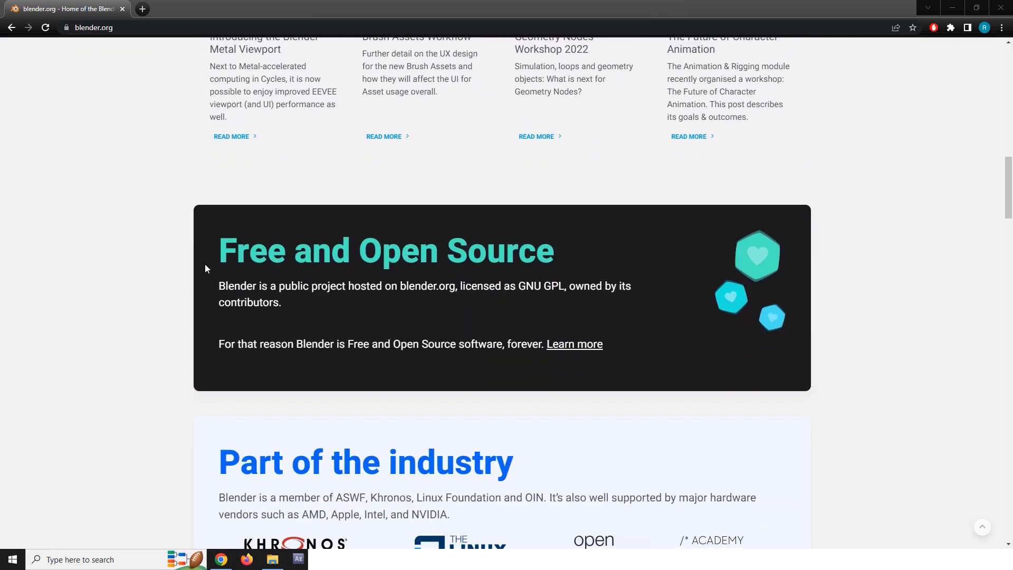
Step: Select and deselect the Free and Open Source heading, then keep scrolling down
drag(220, 246, 454, 243)
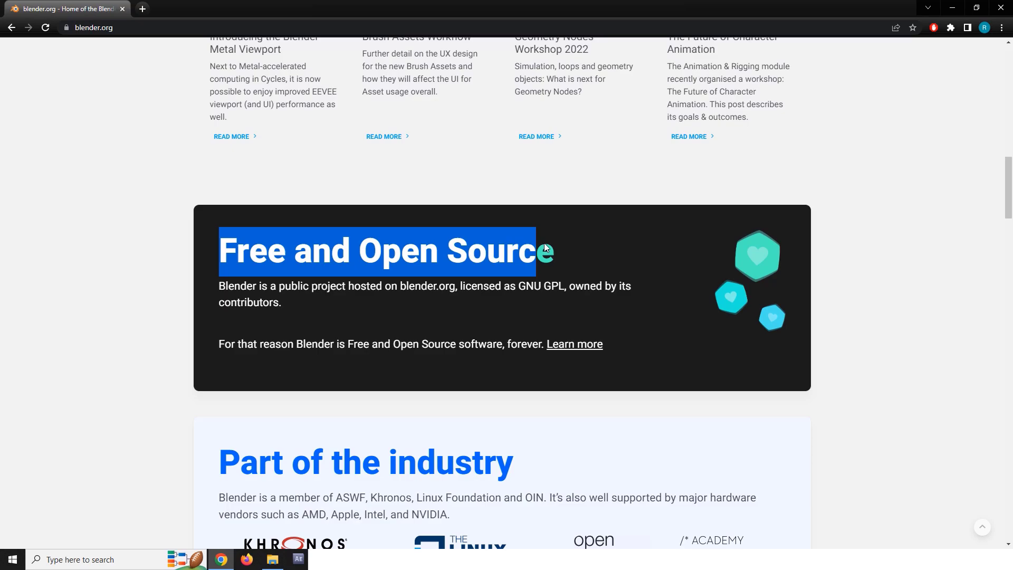
click(906, 304)
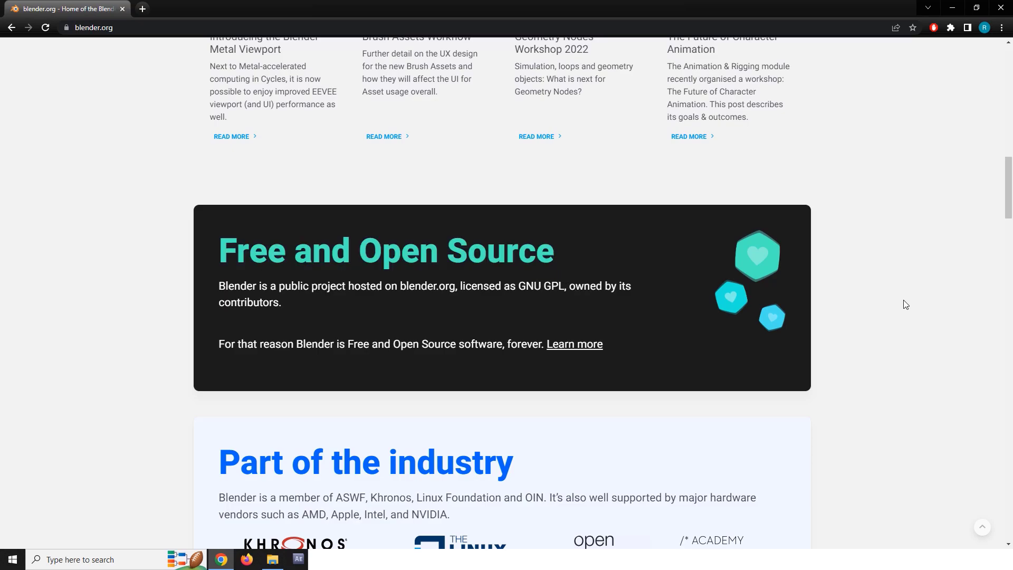
scroll(910, 306, down, 3)
scroll(909, 307, down, 1)
scroll(910, 307, down, 2)
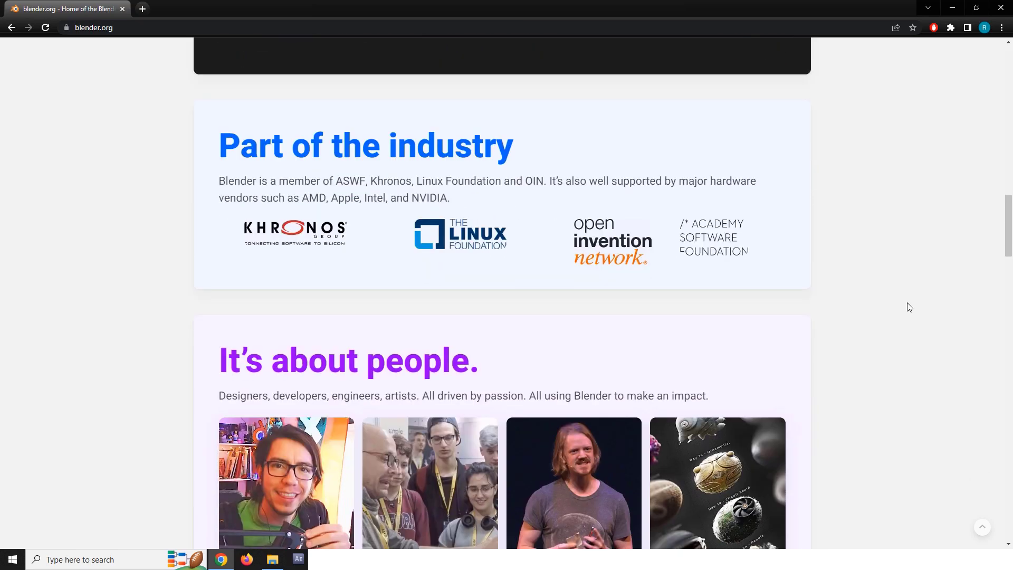
scroll(909, 307, down, 3)
scroll(909, 307, down, 3)
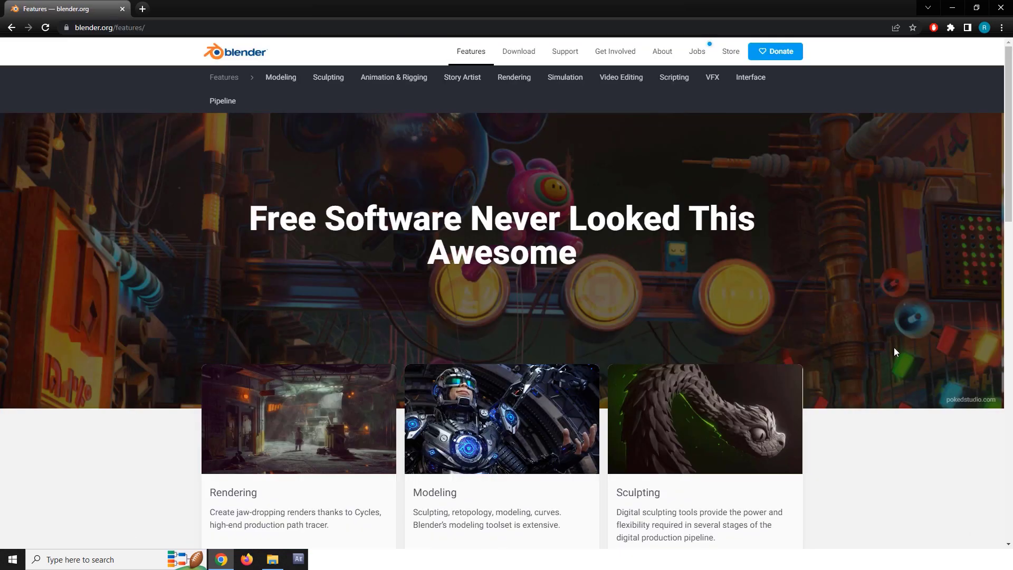
Step: Scroll down and back up through the Features page cards
scroll(894, 350, down, 2)
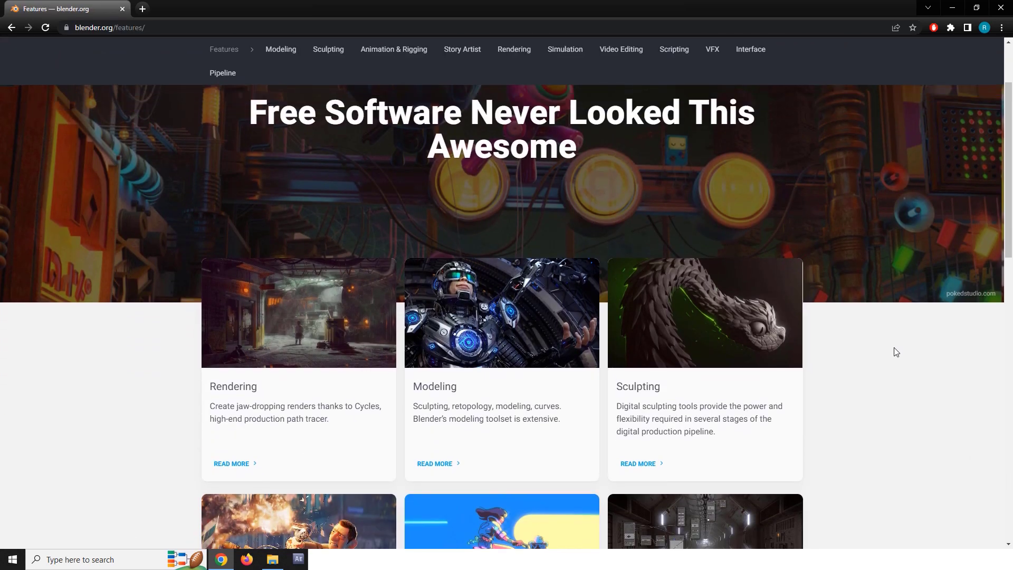
scroll(892, 353, down, 2)
scroll(865, 363, down, 3)
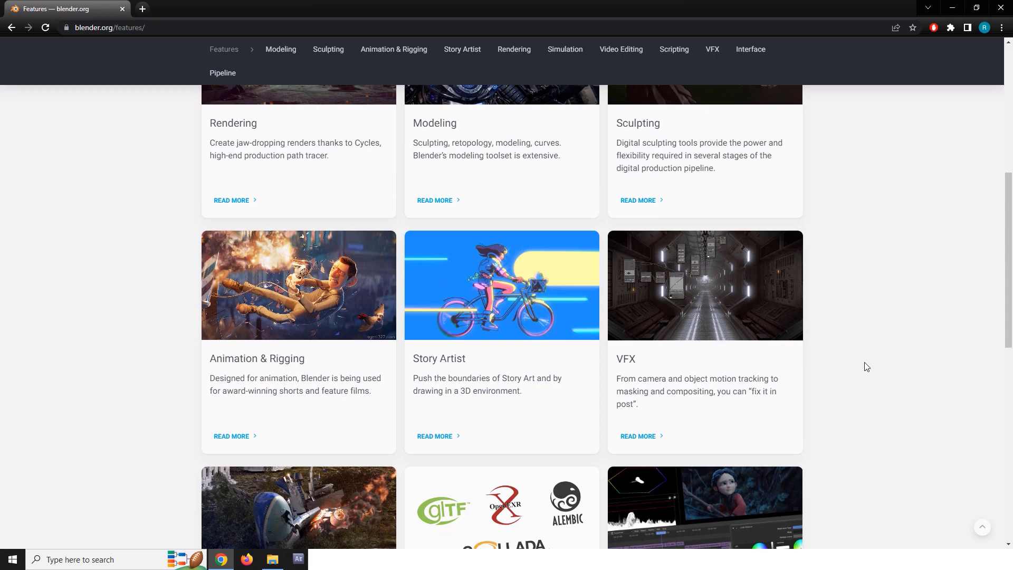
scroll(867, 367, down, 3)
scroll(867, 367, down, 4)
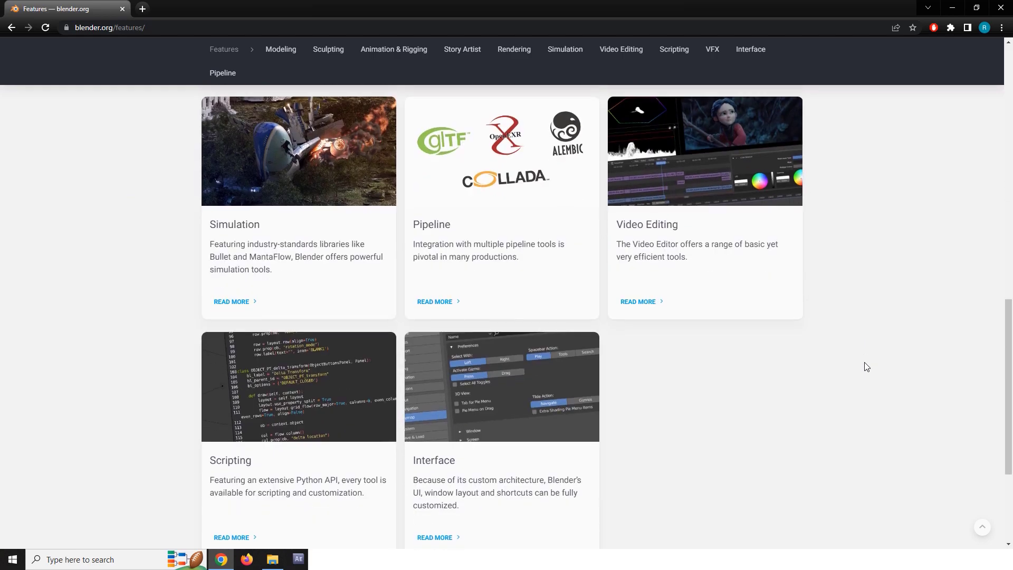
scroll(865, 366, down, 3)
scroll(865, 366, up, 5)
scroll(866, 366, up, 5)
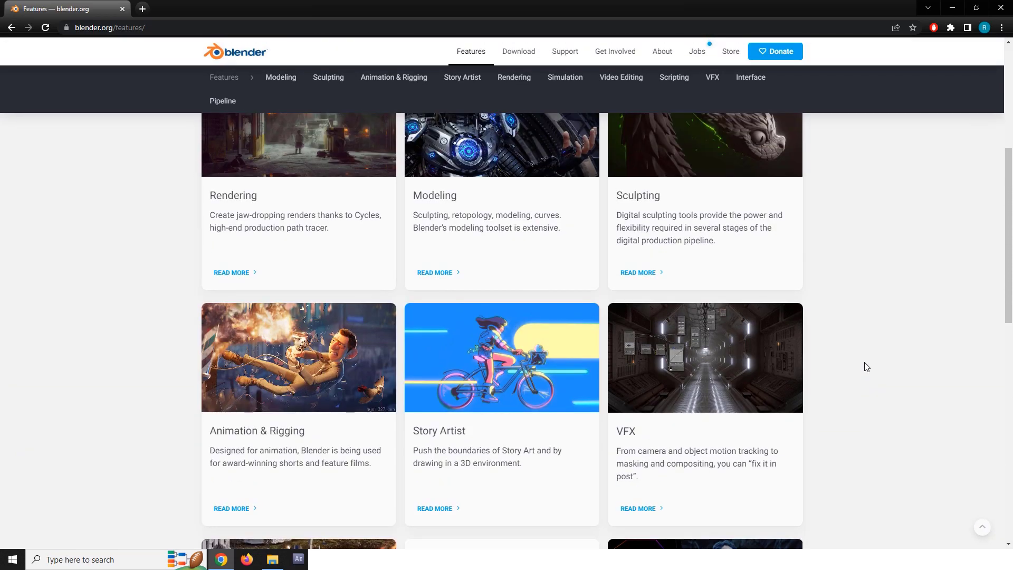
scroll(867, 367, up, 3)
Step: Open the Modeling features page and scroll down through it
click(502, 317)
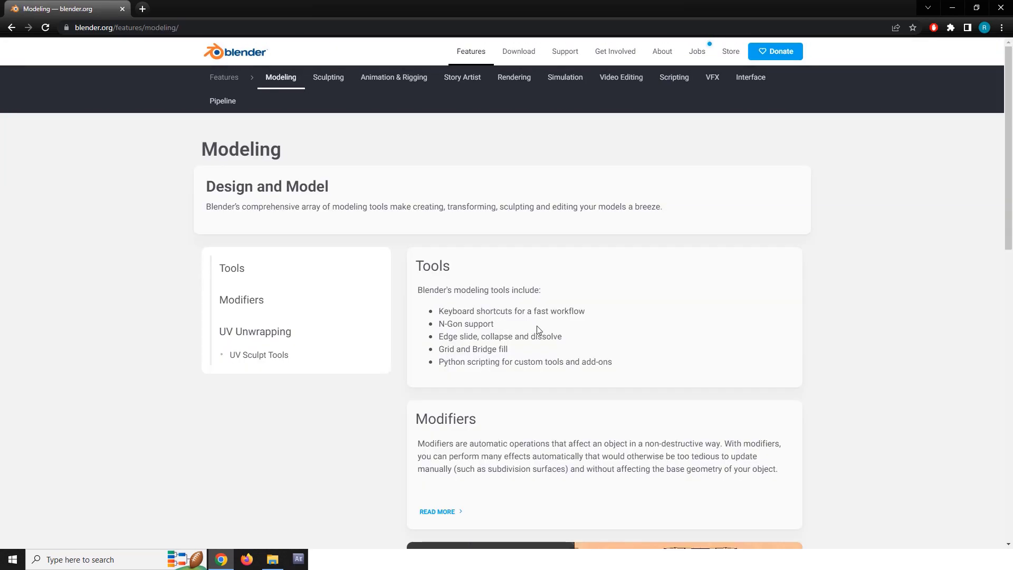
scroll(833, 373, down, 5)
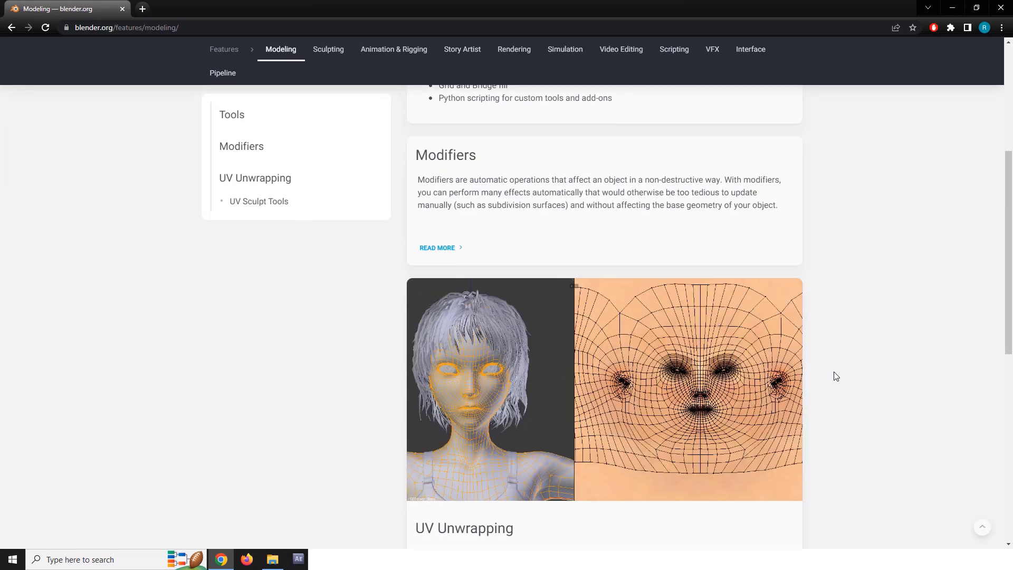
scroll(834, 374, down, 2)
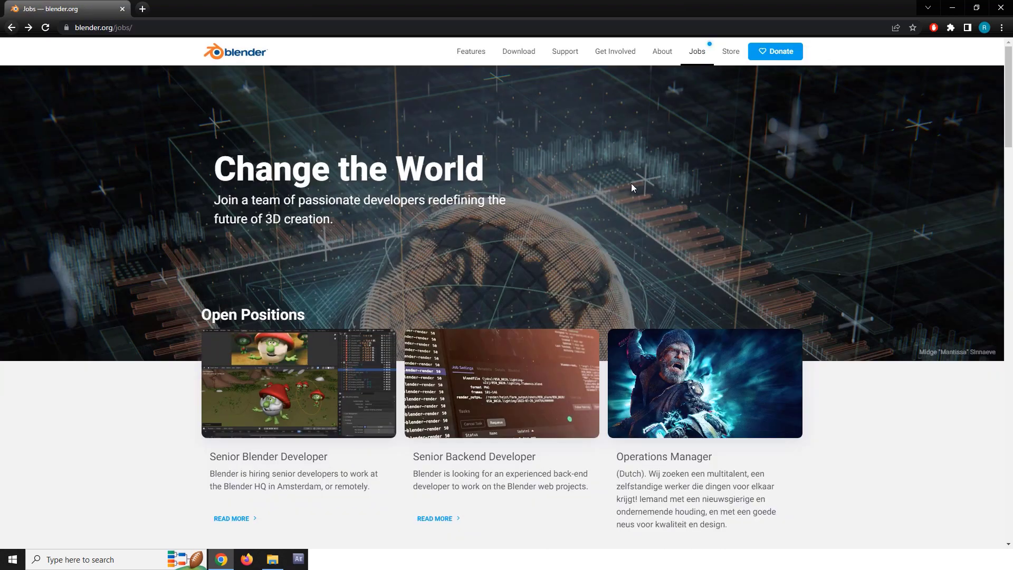
Step: Return to the Features page and scroll down to the Simulation, Pipeline and Video Editing cards
click(477, 58)
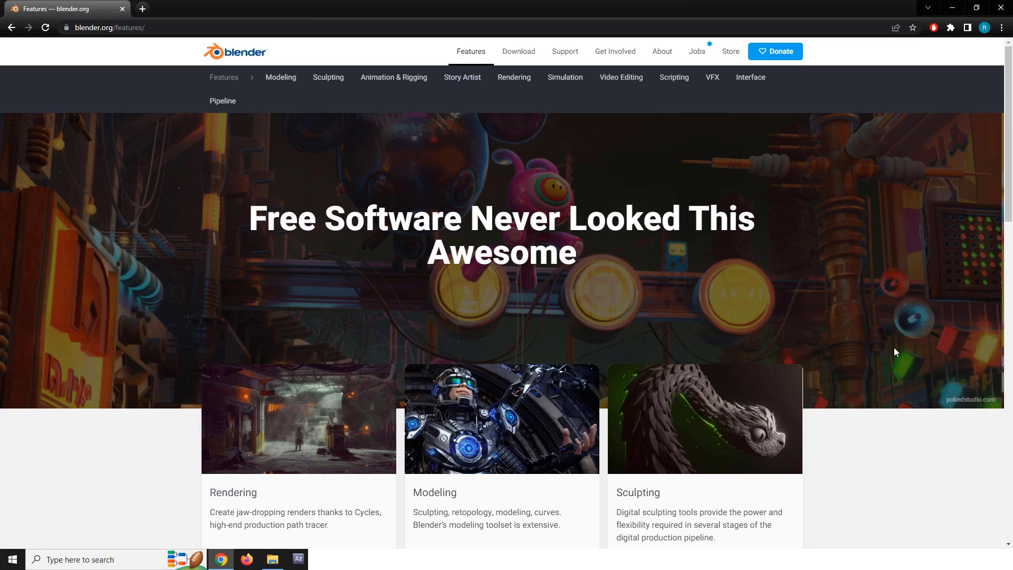
scroll(895, 348, down, 2)
scroll(896, 351, down, 2)
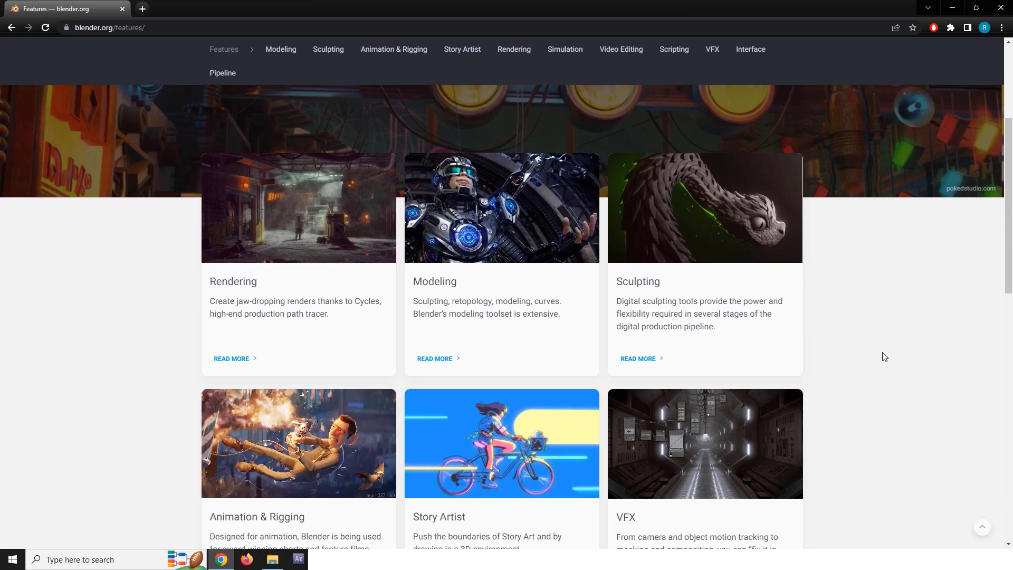
scroll(868, 365, down, 3)
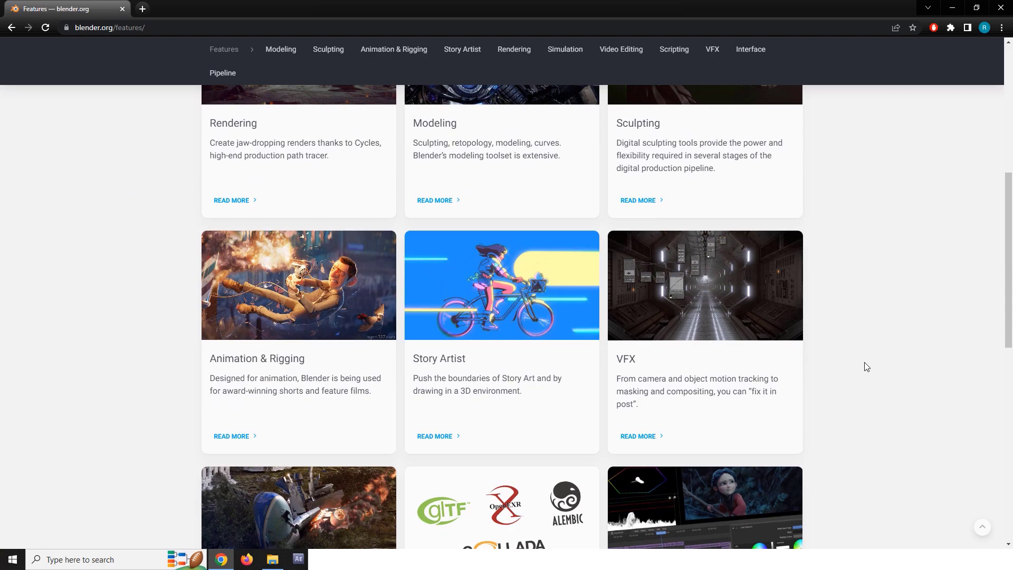
scroll(864, 362, down, 3)
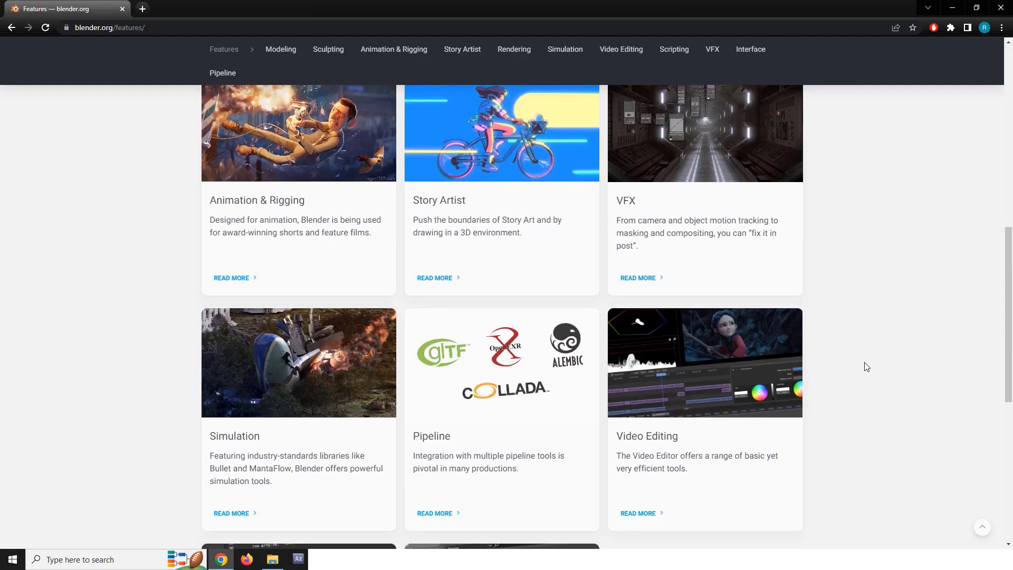